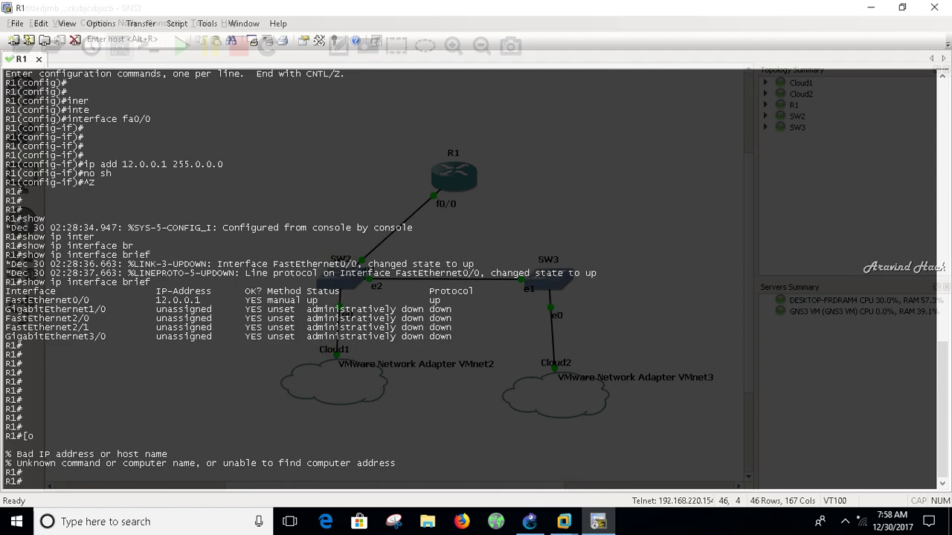
From R1's console, ping 12.0.0.33 and then 12.0.0.22.
{"action": "type", "text": "ping 12.0.0.33"}
{"action": "key", "text": "Return"}
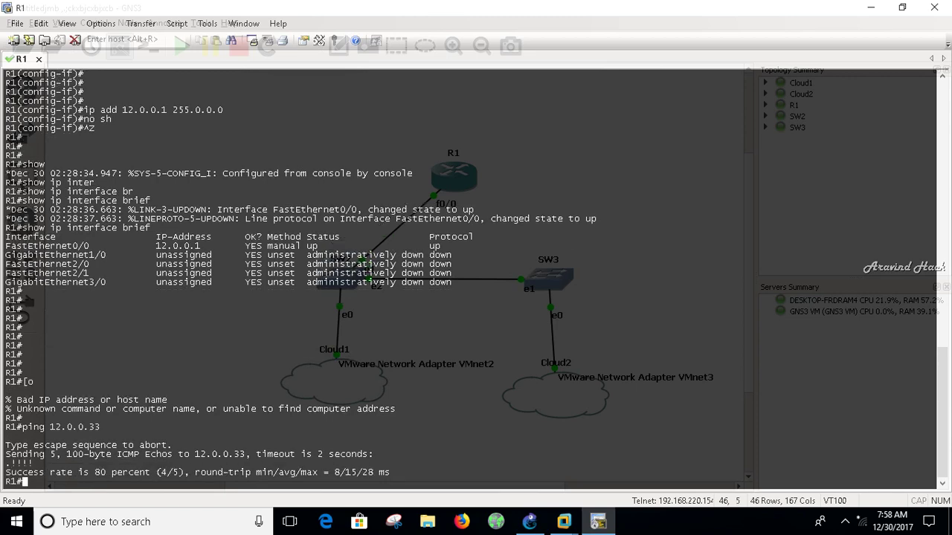
{"action": "type", "text": "ping 12.0.0.22"}
{"action": "key", "text": "Return"}
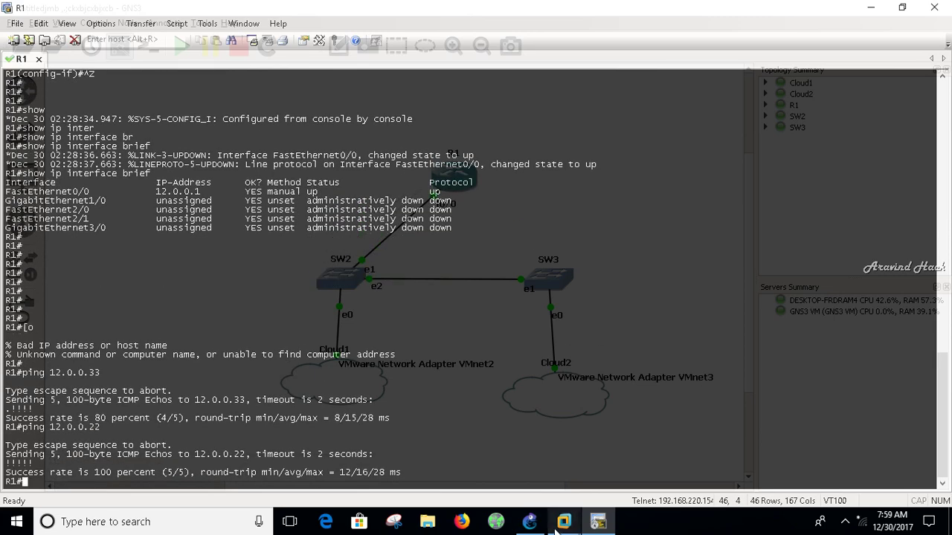
Show the Windows 7 VM full screen and postpone its activation prompt with Ask me later.
{"action": "mouse_move", "coordinate": [556, 527]}
{"action": "left_click", "coordinate": [569, 463]}
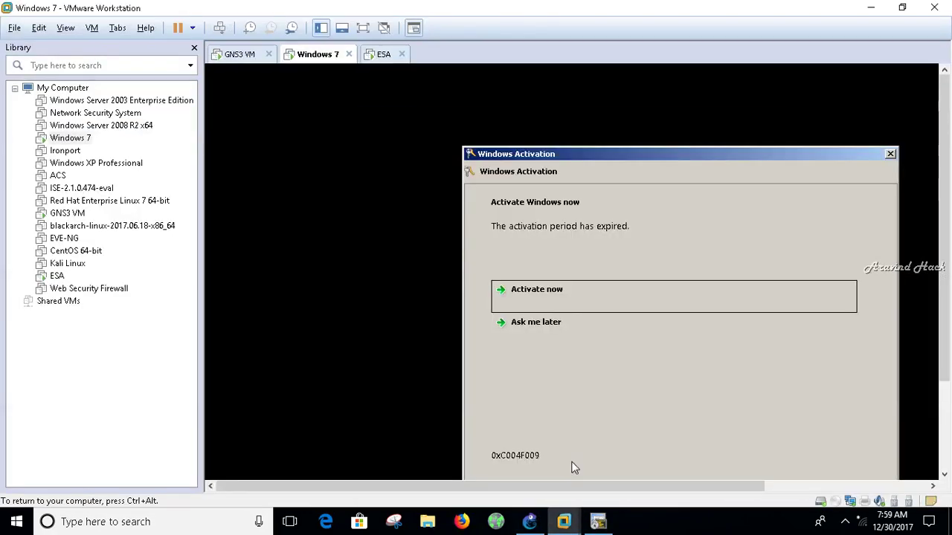
{"action": "left_click", "coordinate": [363, 27]}
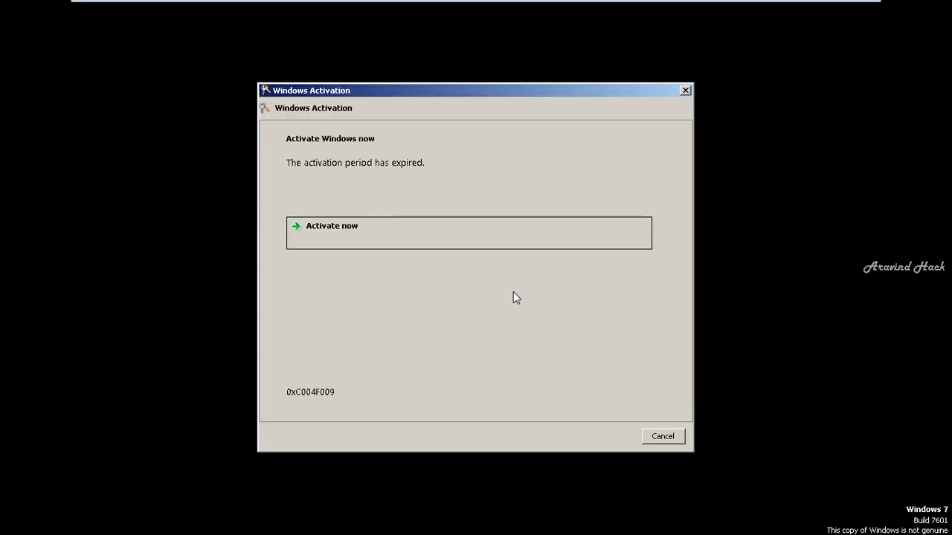
{"action": "left_click", "coordinate": [465, 276]}
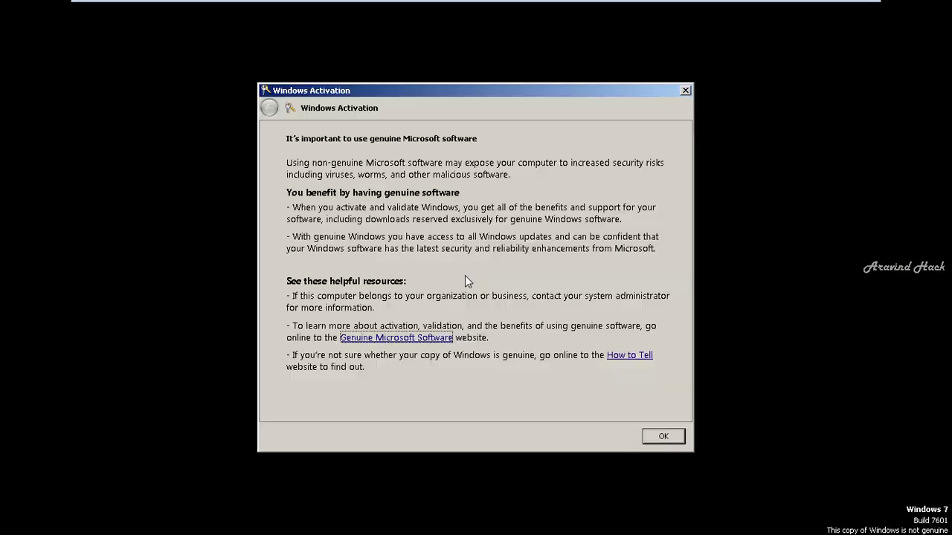
{"action": "left_click", "coordinate": [672, 437]}
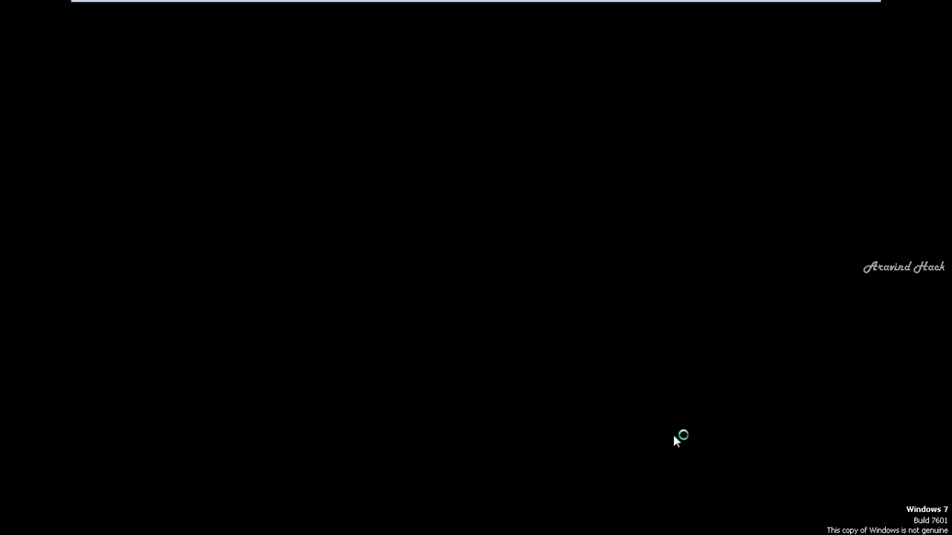
Check the ESA appliance console, then return to the Windows 7 VM.
{"action": "mouse_move", "coordinate": [597, 6]}
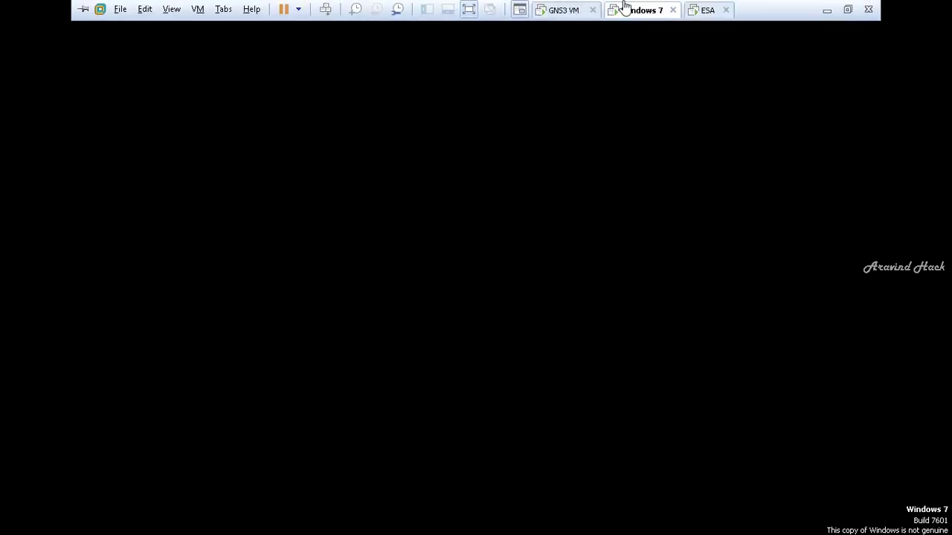
{"action": "left_click", "coordinate": [703, 9]}
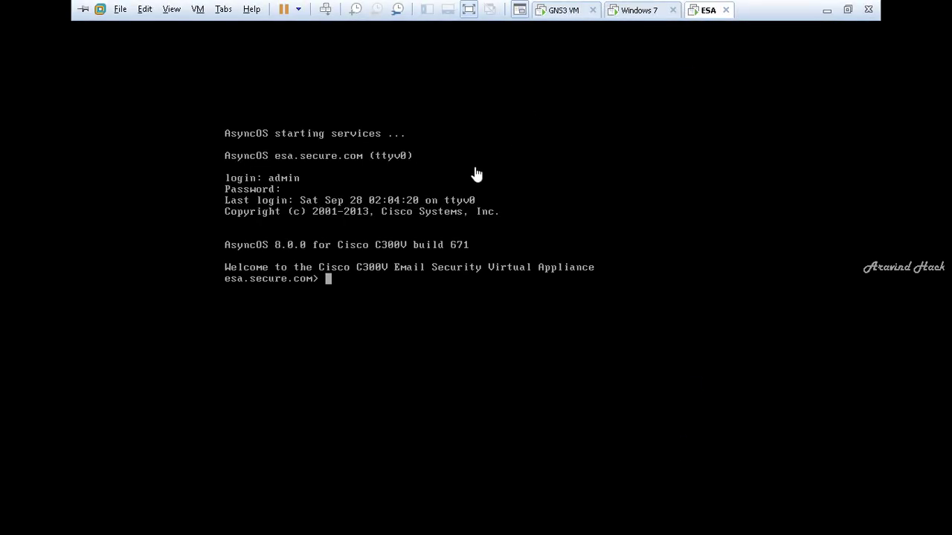
{"action": "left_click", "coordinate": [634, 11]}
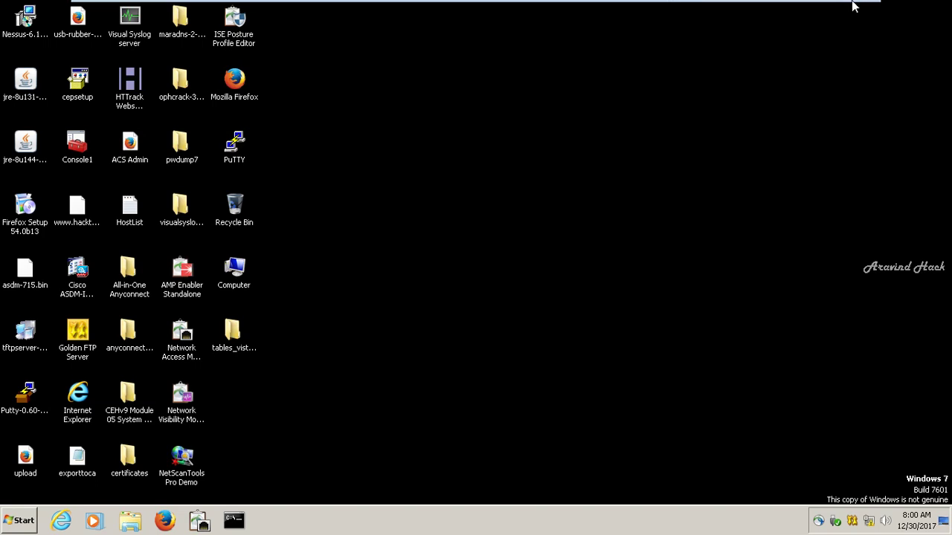
In a Windows 7 command prompt, run cd\, cls and ipconfig to check the 12.0.0.22 address.
{"action": "mouse_move", "coordinate": [852, 3]}
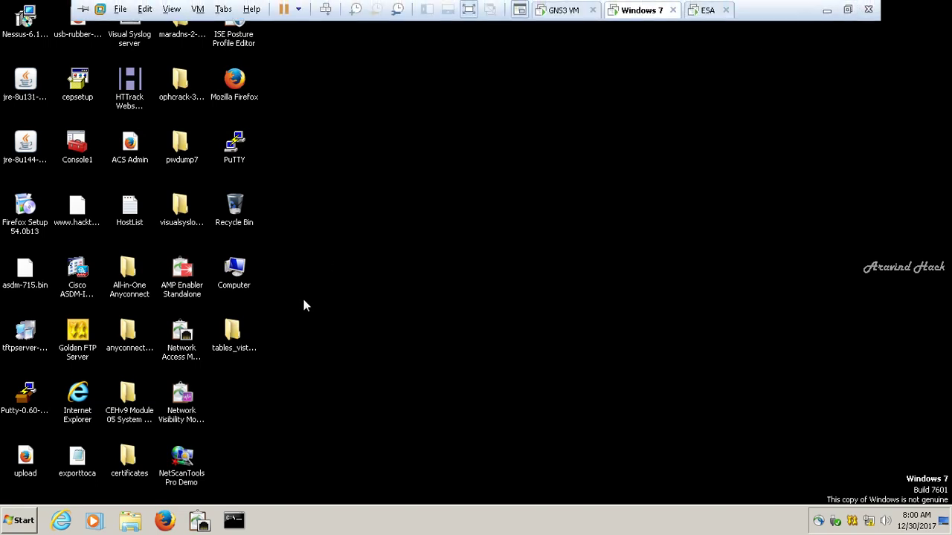
{"action": "left_click", "coordinate": [233, 521]}
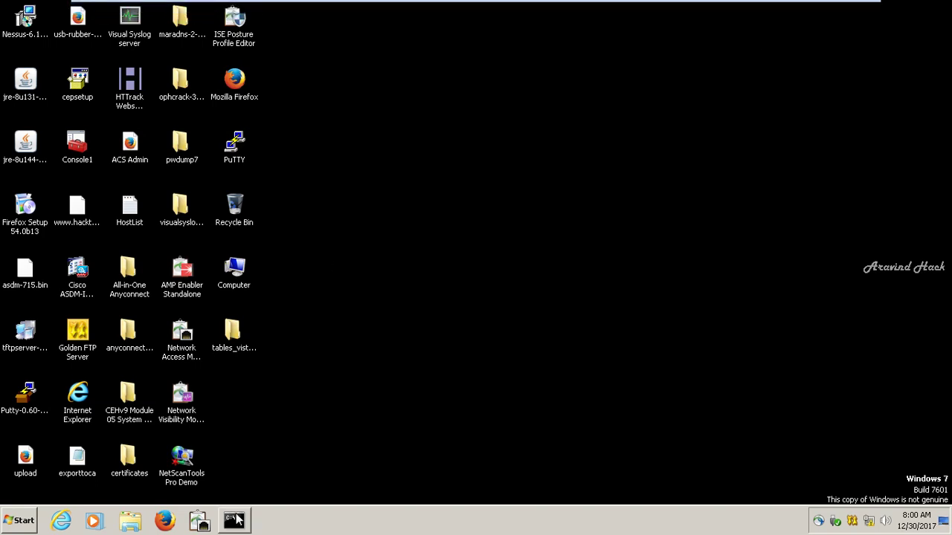
{"action": "left_click", "coordinate": [333, 208]}
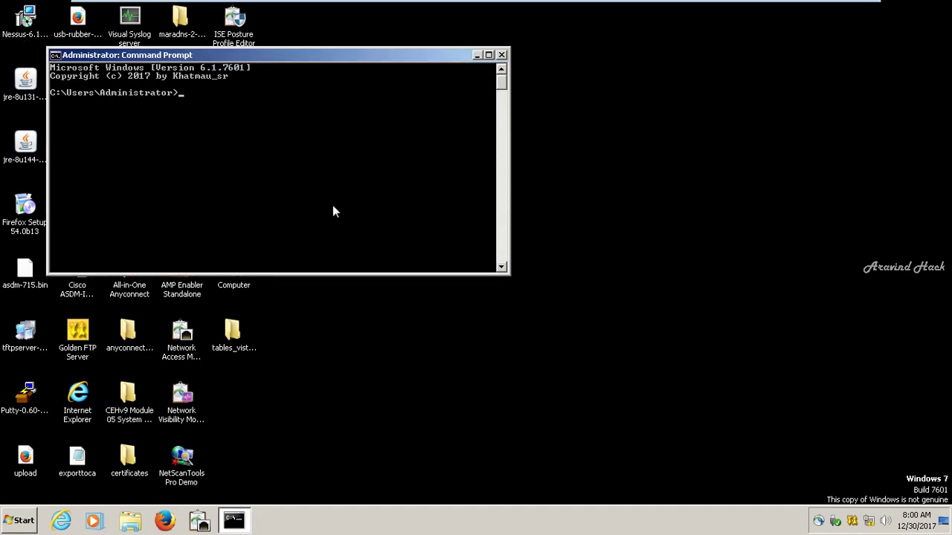
{"action": "type", "text": "cd\\"}
{"action": "key", "text": "Return"}
{"action": "type", "text": "cls"}
{"action": "key", "text": "Return"}
{"action": "type", "text": "ipconfig"}
{"action": "key", "text": "Return"}
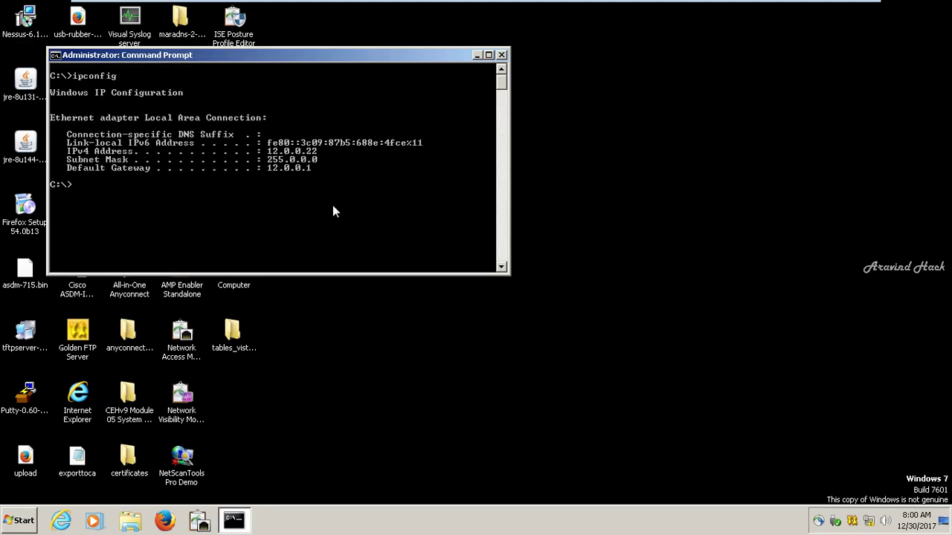
Ping 12.0.0.33 from the VM, then close the command prompt.
{"action": "type", "text": "ping 12.0.0.33"}
{"action": "key", "text": "Return"}
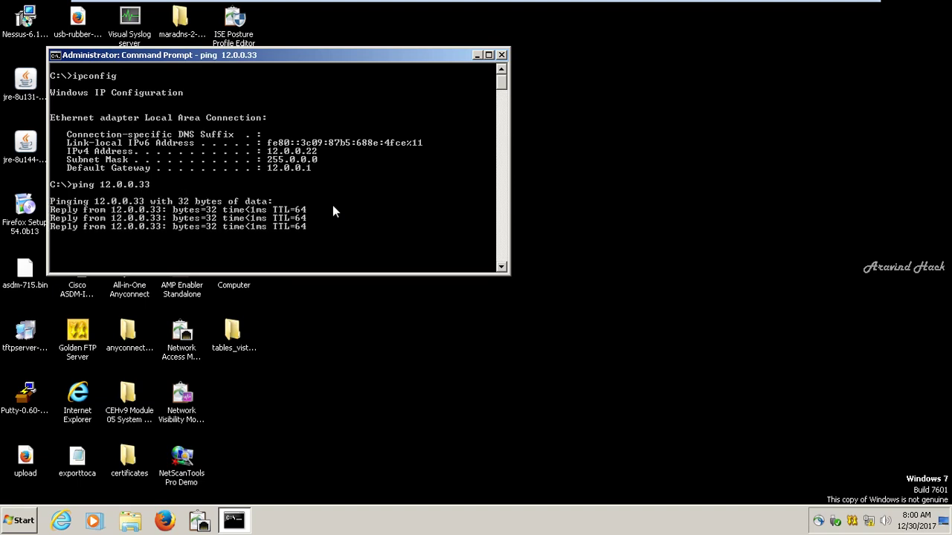
{"action": "left_click", "coordinate": [502, 55]}
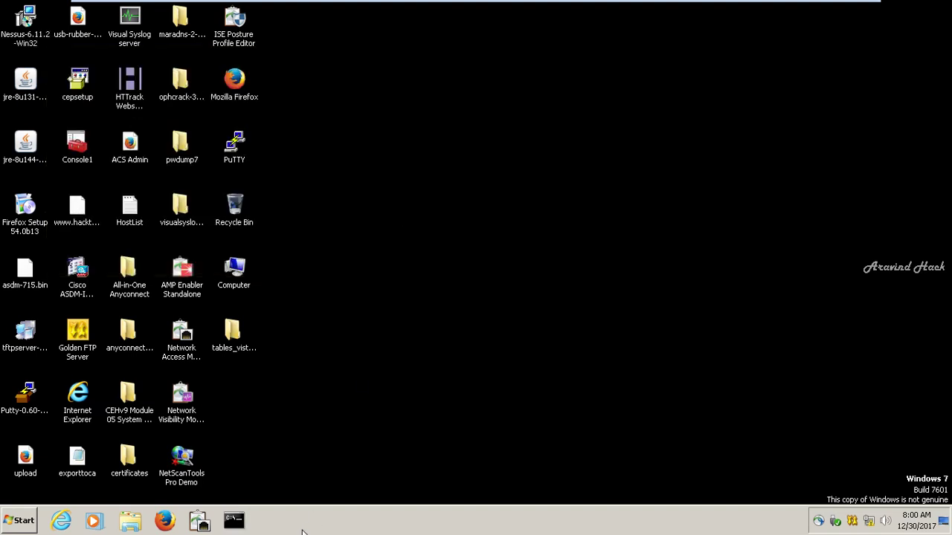
Change the Windows 7 date to 30 November 2013 in Date and Time Settings.
{"action": "left_click", "coordinate": [165, 520]}
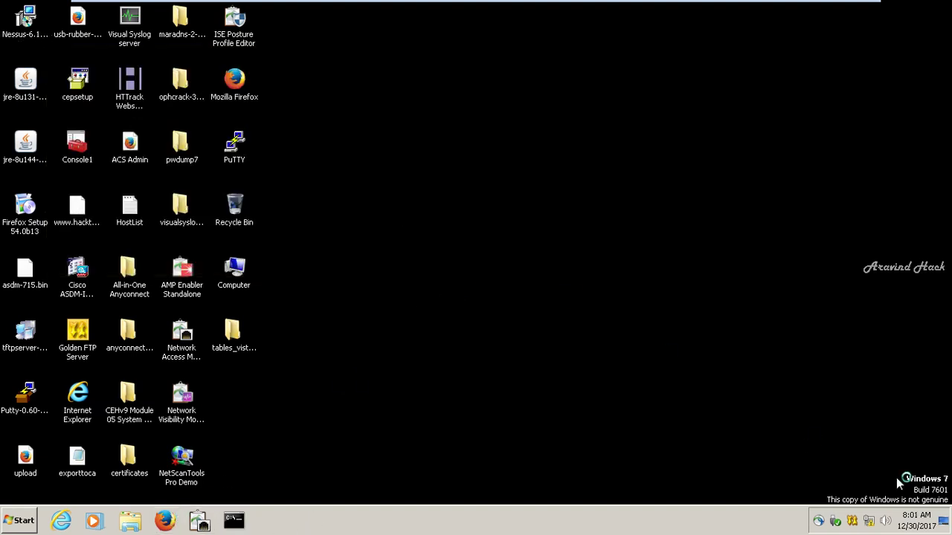
{"action": "left_click", "coordinate": [914, 520]}
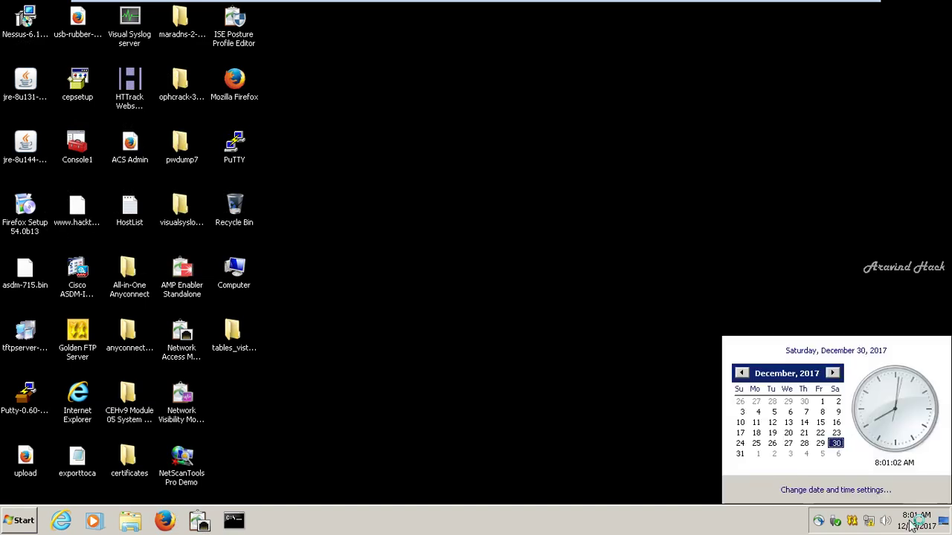
{"action": "left_click", "coordinate": [816, 493]}
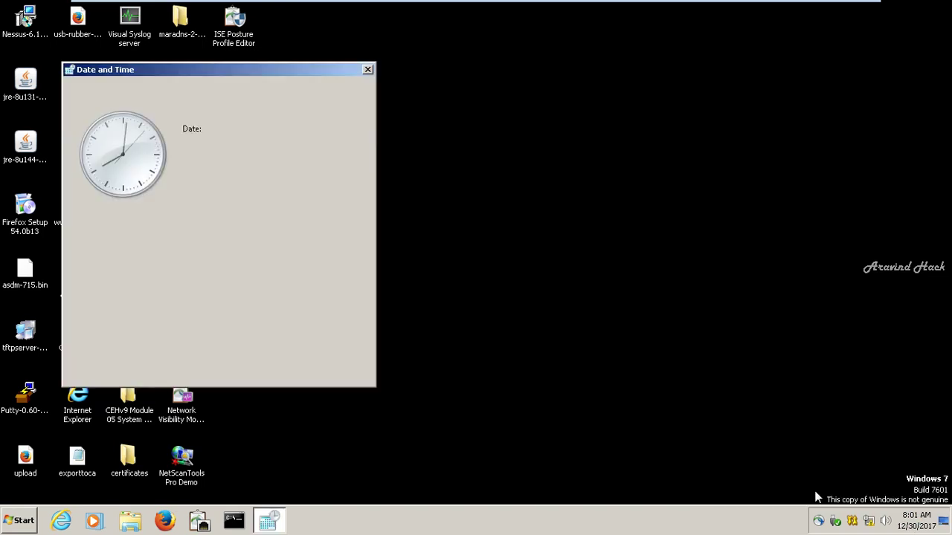
{"action": "left_click", "coordinate": [274, 201]}
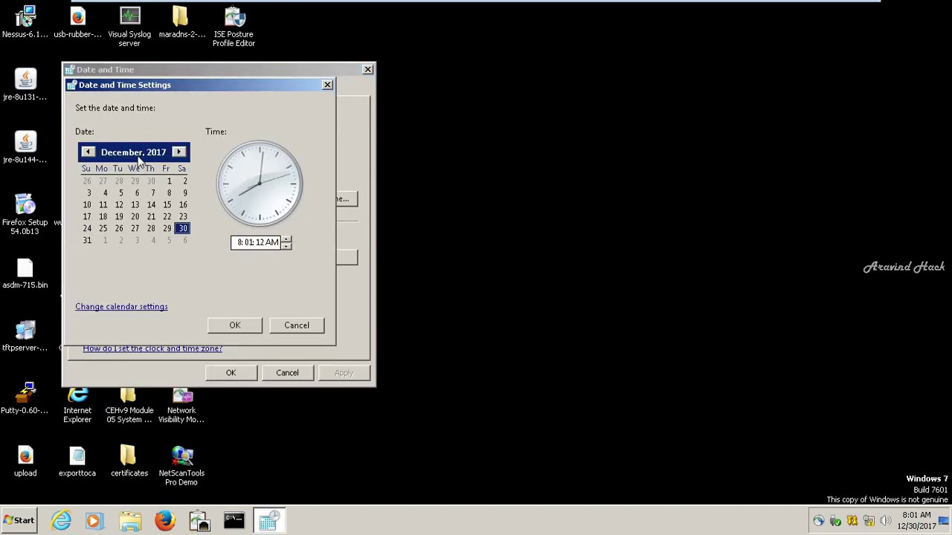
{"action": "left_click", "coordinate": [137, 156]}
{"action": "left_click", "coordinate": [138, 156]}
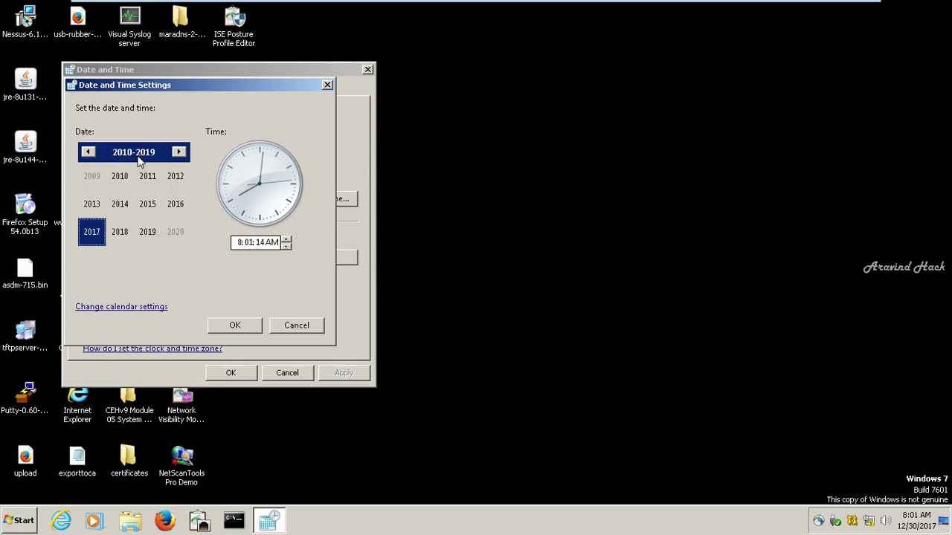
{"action": "left_click", "coordinate": [94, 210]}
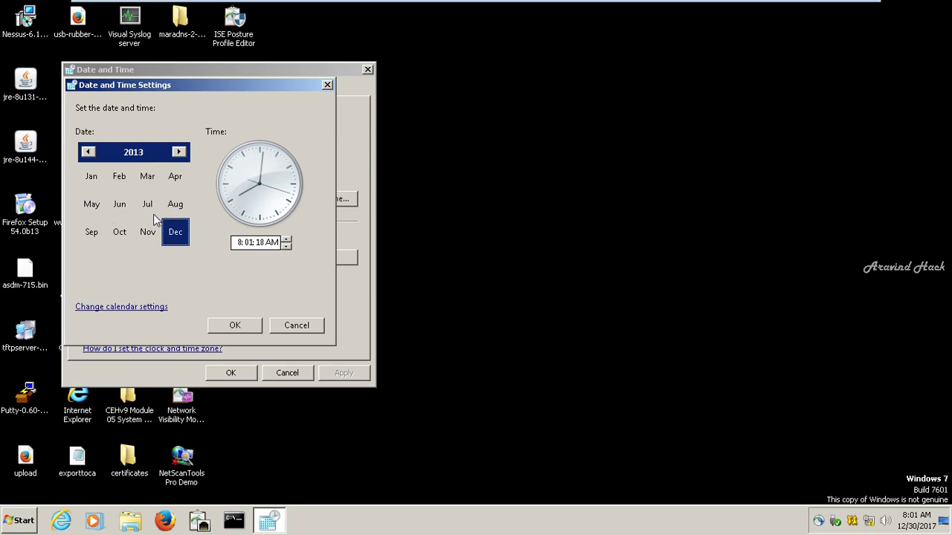
{"action": "left_click", "coordinate": [153, 236]}
{"action": "left_click", "coordinate": [255, 326]}
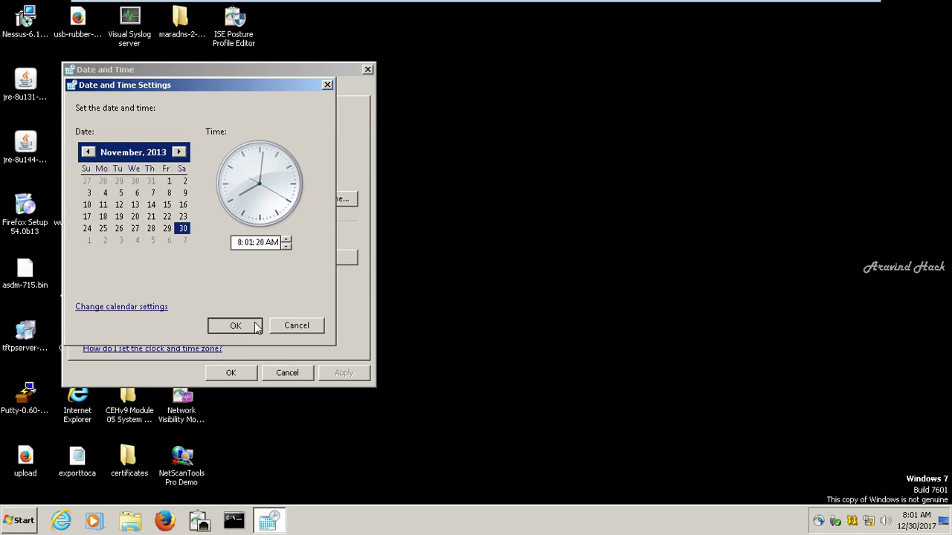
{"action": "left_click", "coordinate": [239, 374]}
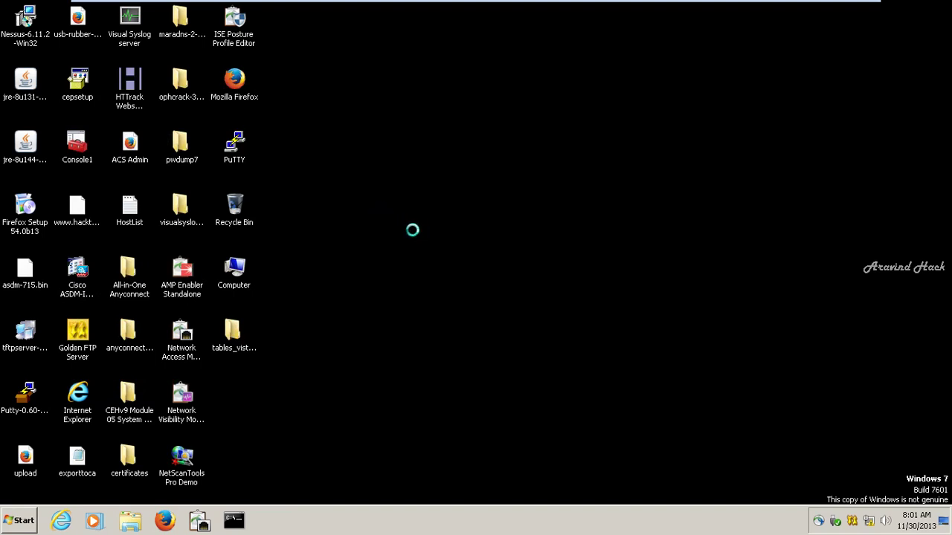
Refresh the Windows 7 desktop from its right-click menu.
{"action": "right_click", "coordinate": [412, 230]}
{"action": "left_click", "coordinate": [420, 240]}
{"action": "right_click", "coordinate": [418, 237]}
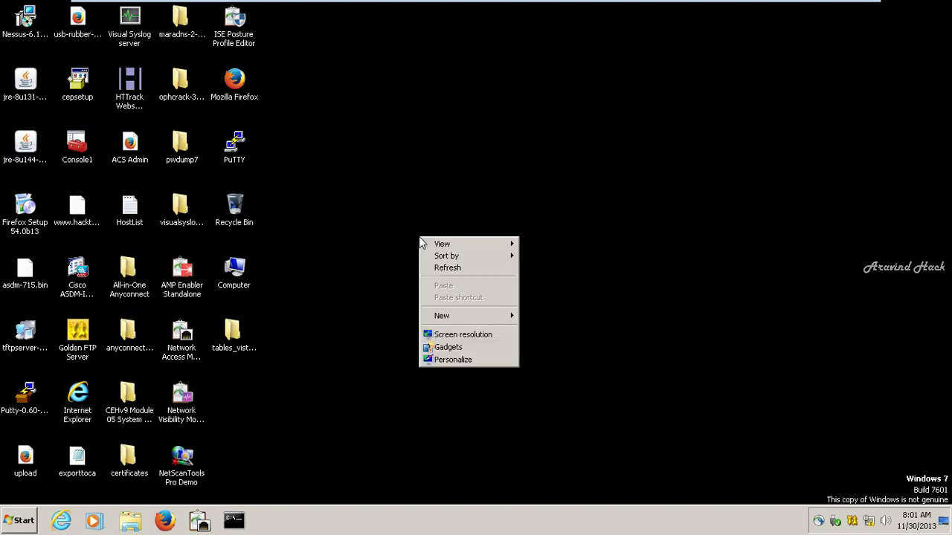
{"action": "left_click", "coordinate": [439, 268]}
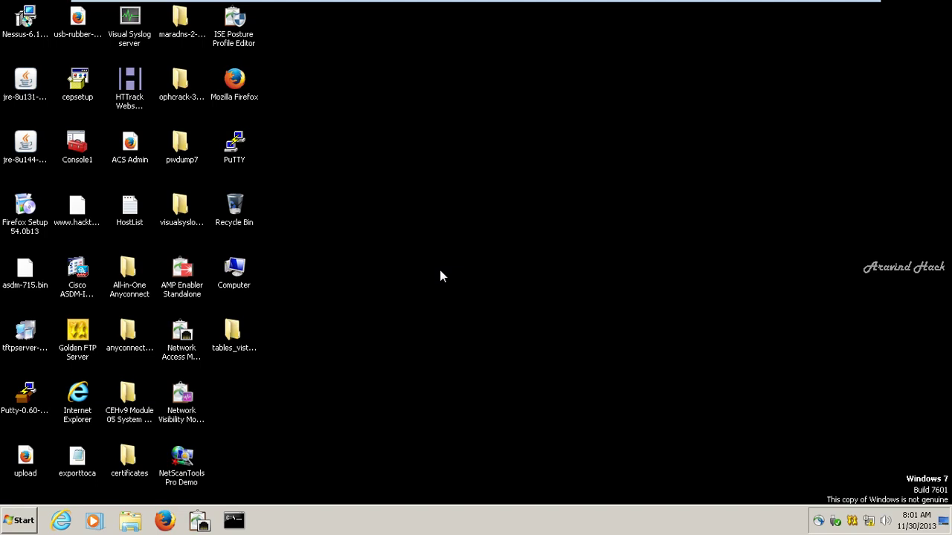
{"action": "right_click", "coordinate": [440, 276]}
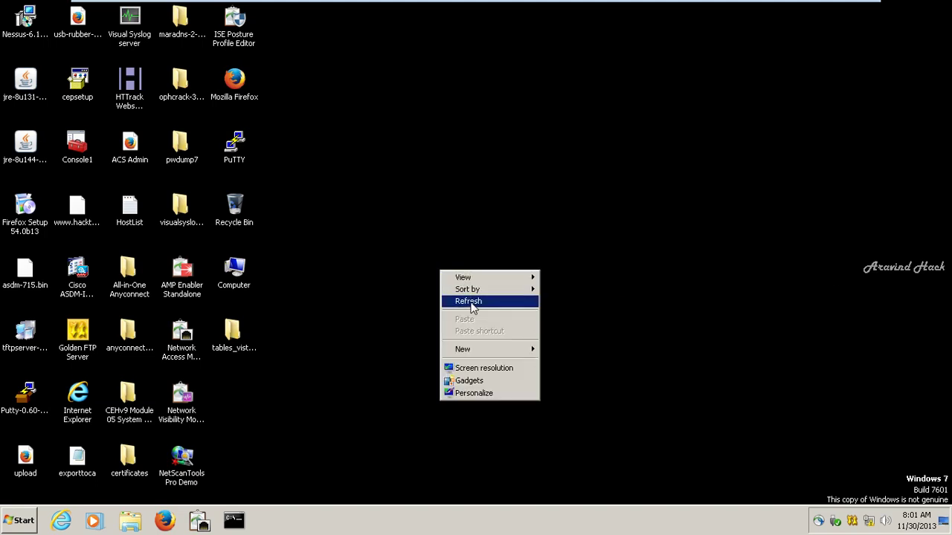
{"action": "left_click", "coordinate": [471, 308]}
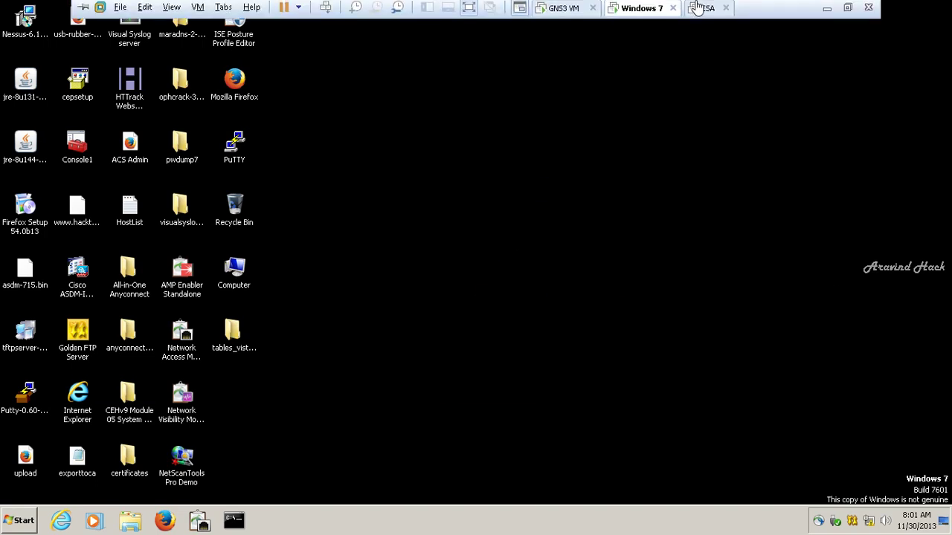
At the esa.secure.com> prompt, ping 12.0.0.22 and stop it with Ctrl+C after 19 replies.
{"action": "left_click", "coordinate": [699, 8]}
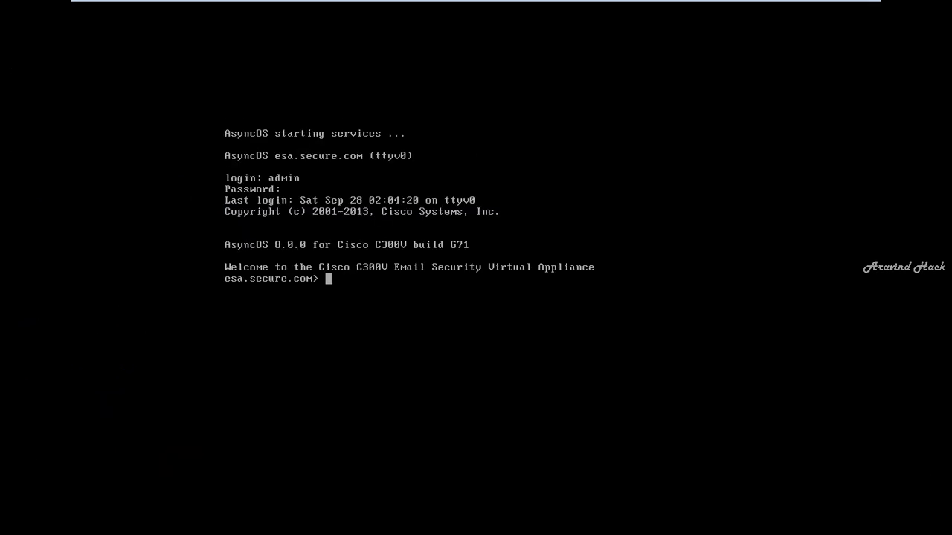
{"action": "type", "text": "ping 12.0.0."}
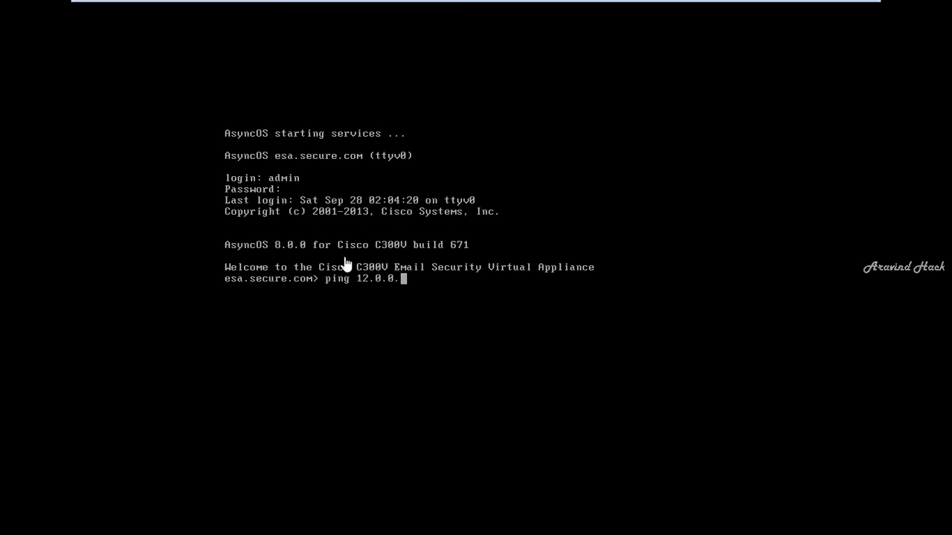
{"action": "type", "text": "22"}
{"action": "key", "text": "Return"}
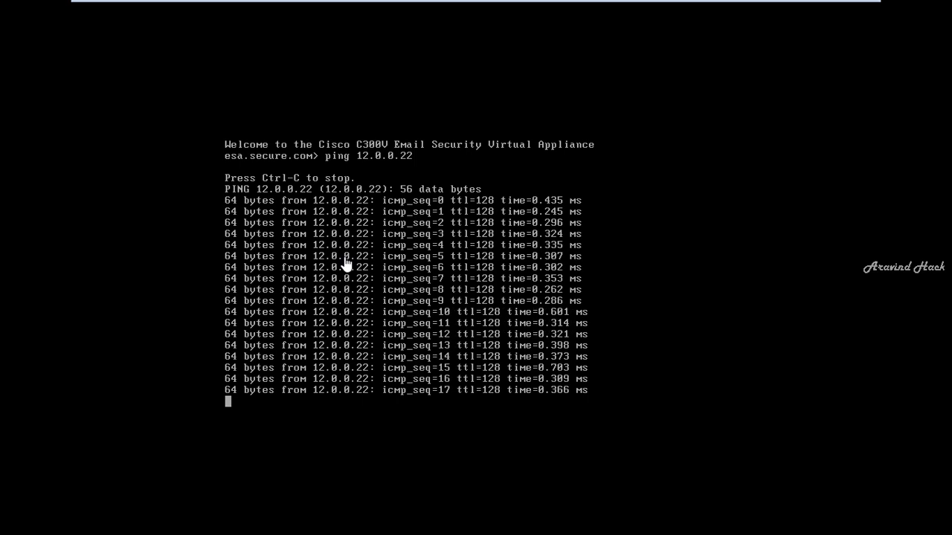
{"action": "key", "text": "ctrl+c"}
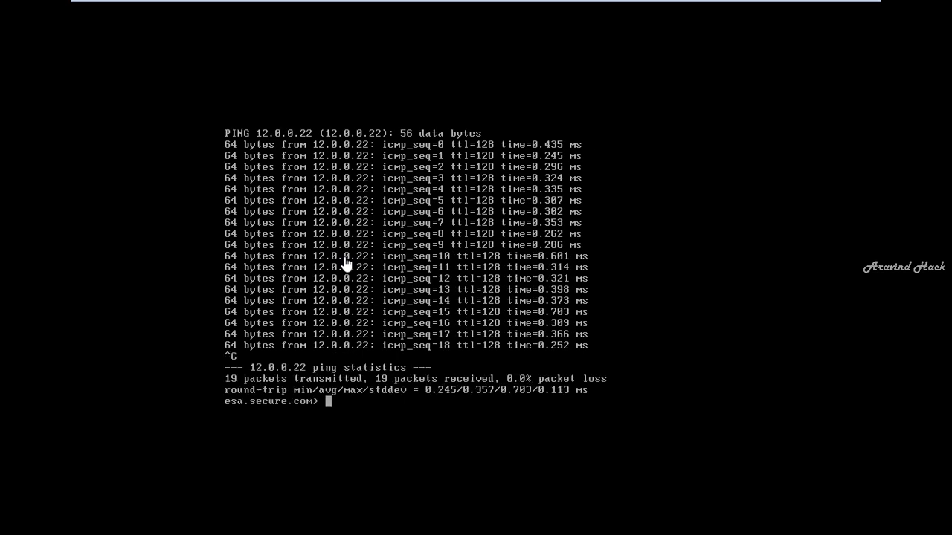
{"action": "mouse_move", "coordinate": [546, 4]}
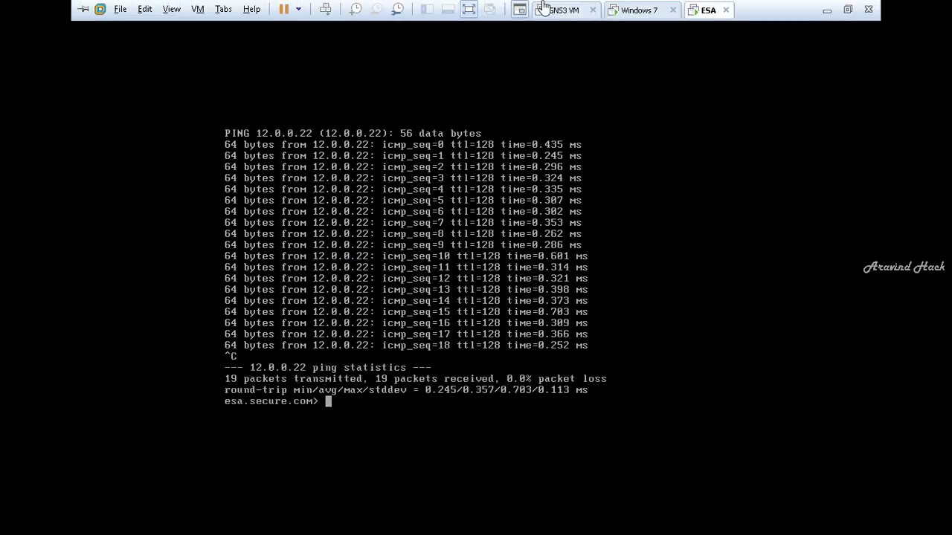
{"action": "left_click", "coordinate": [654, 7]}
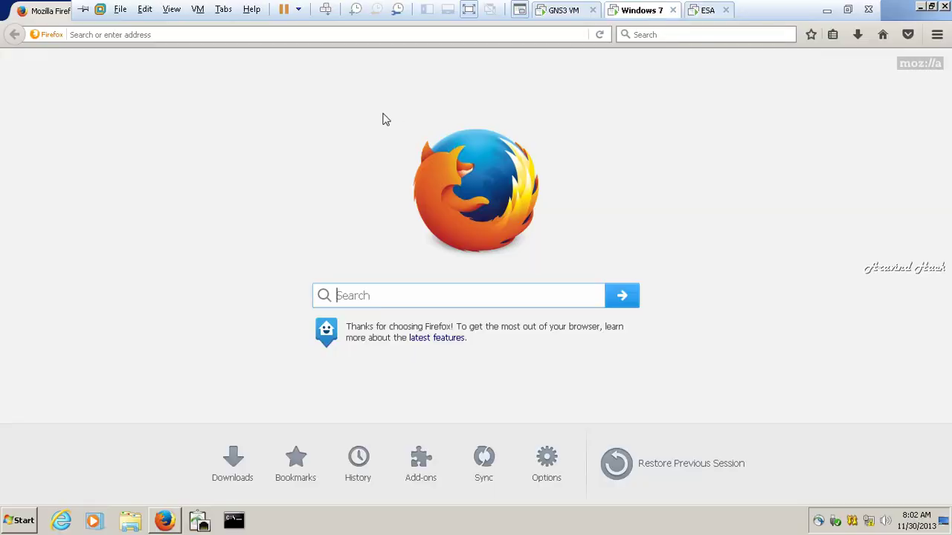
{"action": "left_click", "coordinate": [392, 35]}
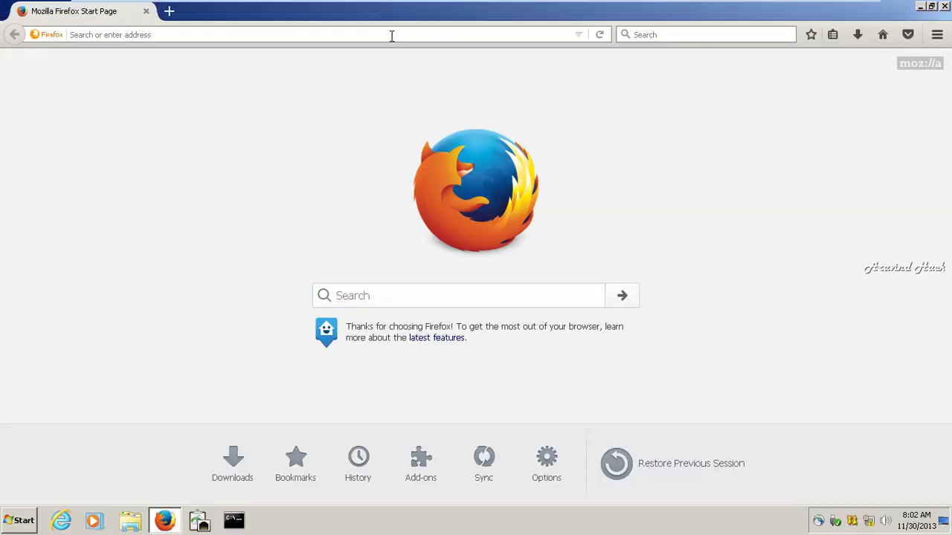
{"action": "type", "text": "https"}
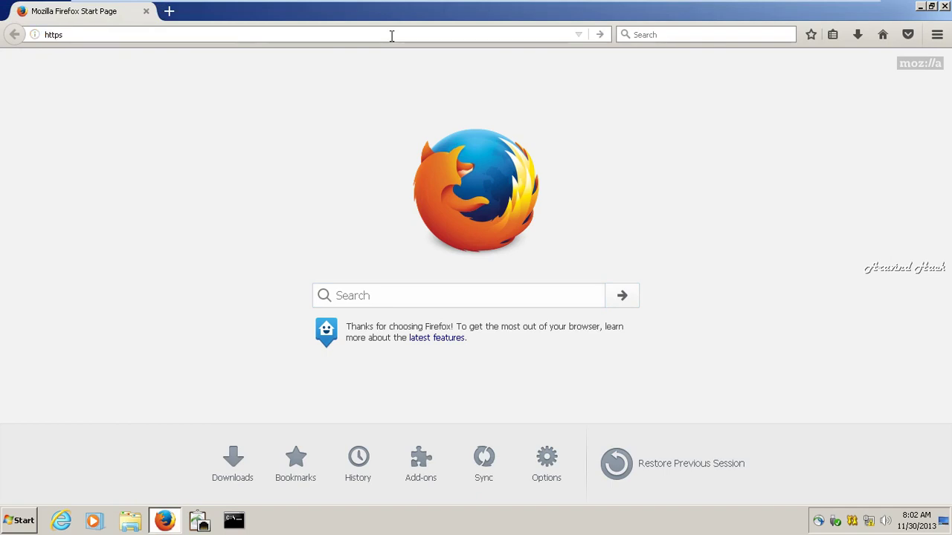
{"action": "type", "text": "://12.0.0."}
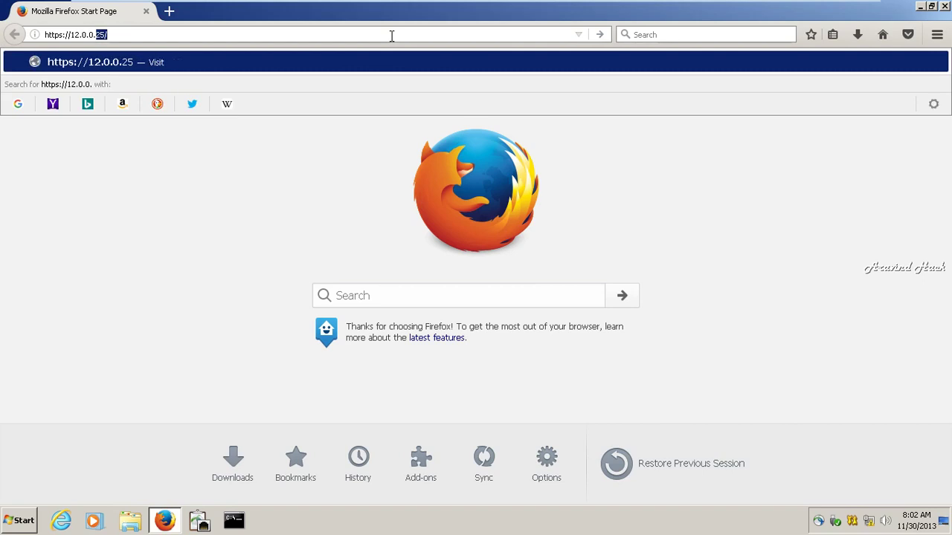
{"action": "type", "text": "33"}
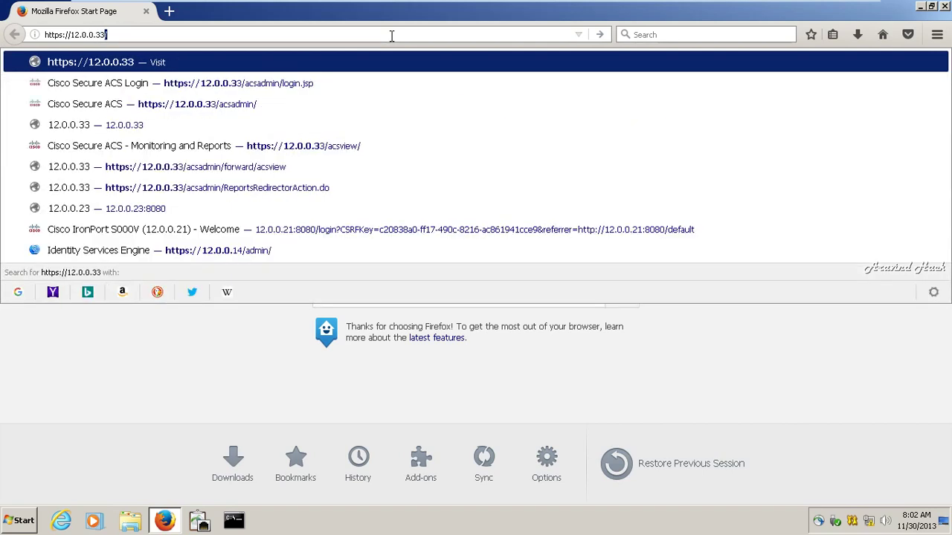
{"action": "key", "text": "Return"}
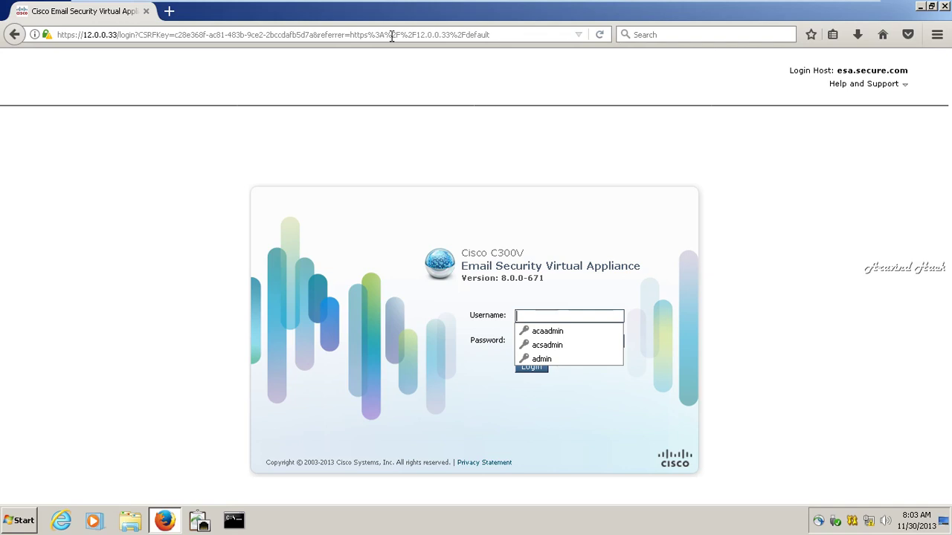
Enter the administrator username and the account password on the appliance login form.
{"action": "type", "text": "ad"}
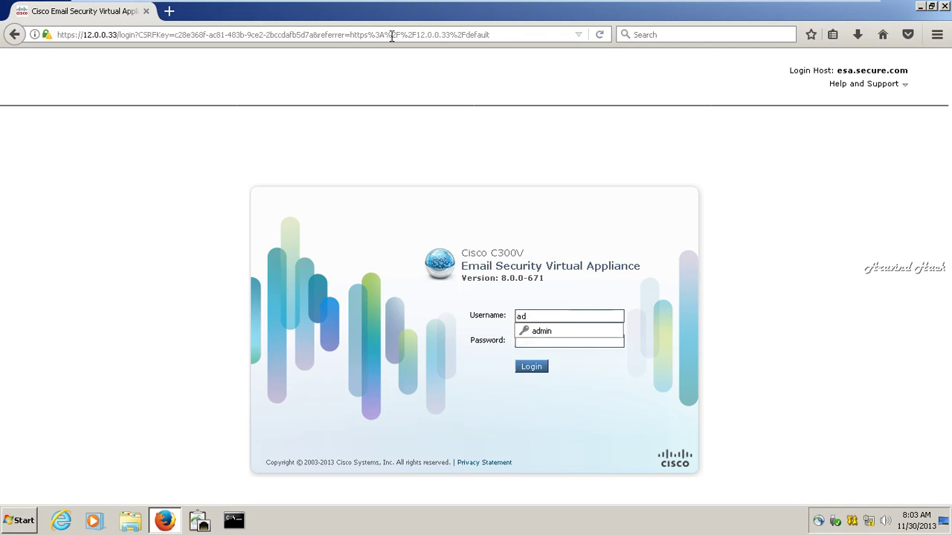
{"action": "type", "text": "min"}
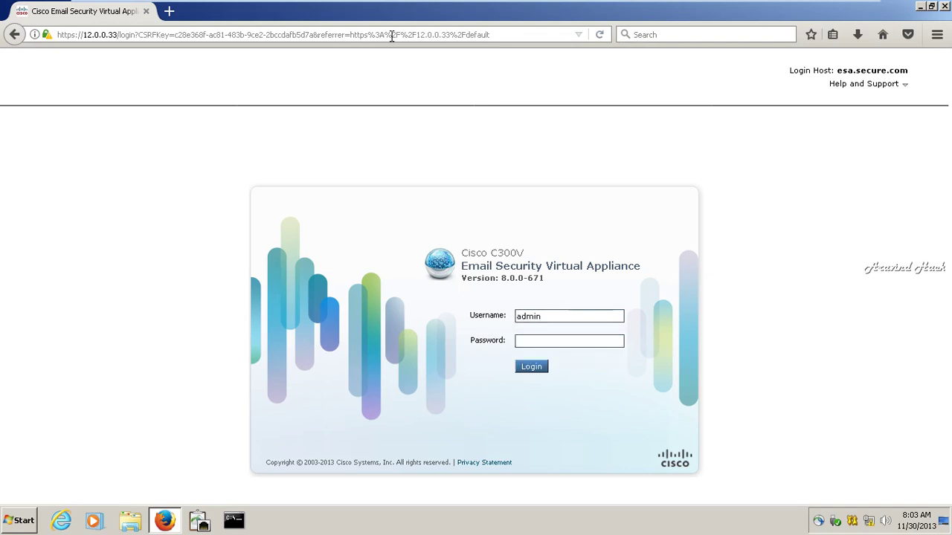
{"action": "key", "text": "Tab"}
{"action": "type", "text": "••••••••••••••••"}
{"action": "key", "text": "BackSpace"}
{"action": "key", "text": "BackSpace"}
{"action": "key", "text": "BackSpace"}
{"action": "key", "text": "BackSpace"}
{"action": "key", "text": "BackSpace"}
{"action": "key", "text": "BackSpace"}
{"action": "key", "text": "BackSpace"}
{"action": "key", "text": "BackSpace"}
{"action": "key", "text": "BackSpace"}
{"action": "key", "text": "BackSpace"}
{"action": "key", "text": "BackSpace"}
{"action": "key", "text": "BackSpace"}
{"action": "key", "text": "BackSpace"}
{"action": "key", "text": "BackSpace"}
{"action": "key", "text": "BackSpace"}
{"action": "key", "text": "BackSpace"}
{"action": "key", "text": "BackSpace"}
{"action": "type", "text": "aronport"}
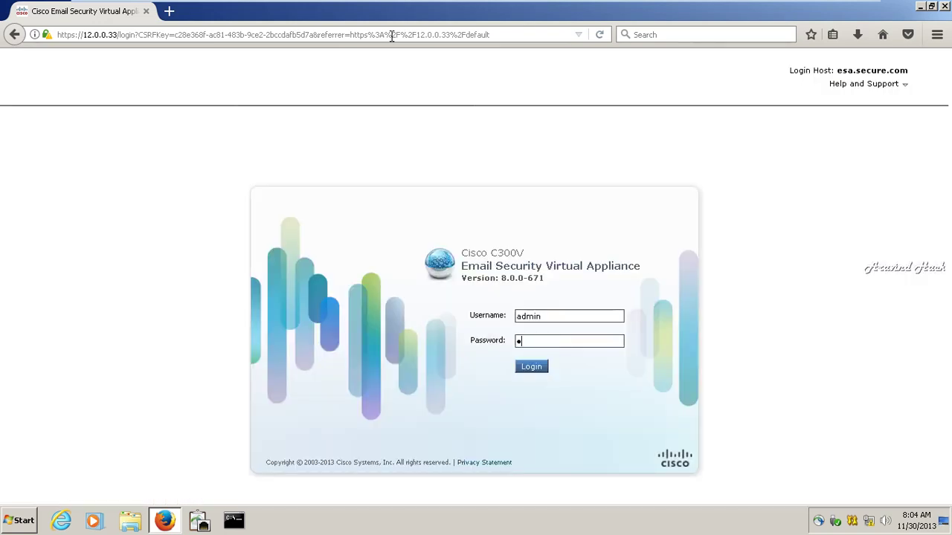
Submit the appliance login with the password, dismiss the communication failure error, and close Firefox.
{"action": "type", "text": "rt"}
{"action": "left_click", "coordinate": [529, 372]}
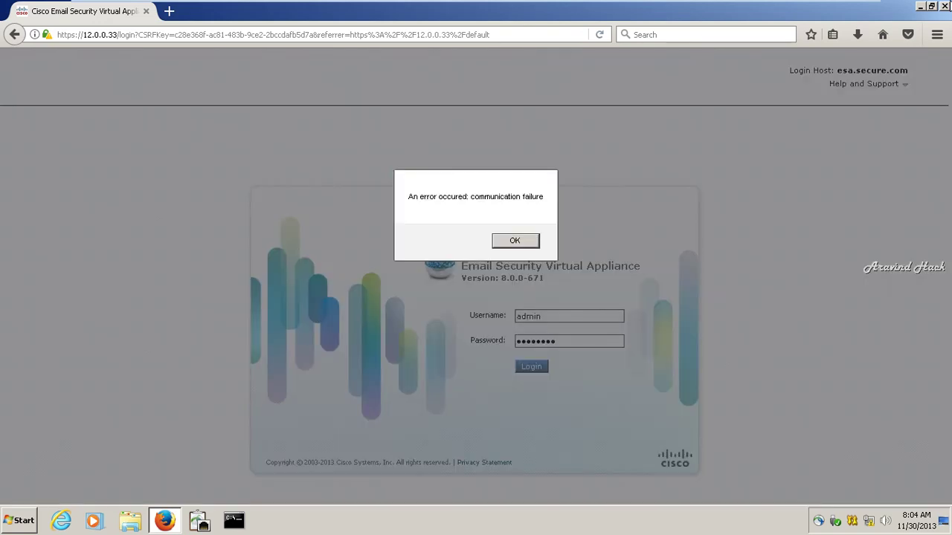
{"action": "left_click", "coordinate": [518, 241]}
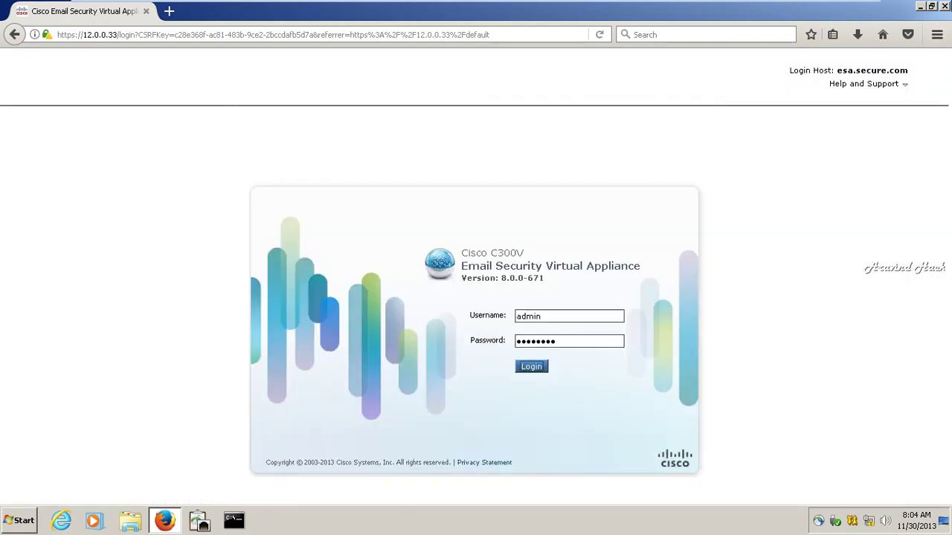
{"action": "left_click", "coordinate": [946, 6]}
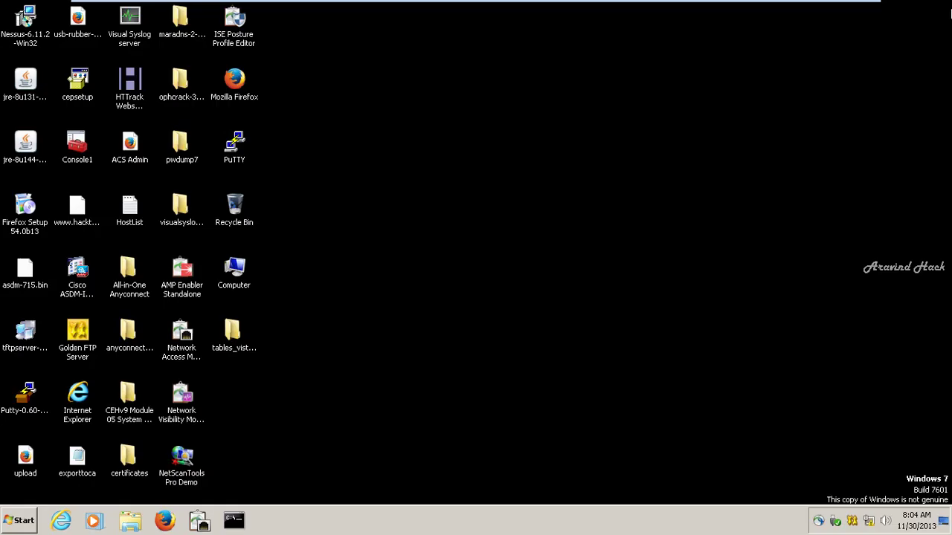
Refresh the Windows desktop three times from its shortcut menu.
{"action": "right_click", "coordinate": [472, 194]}
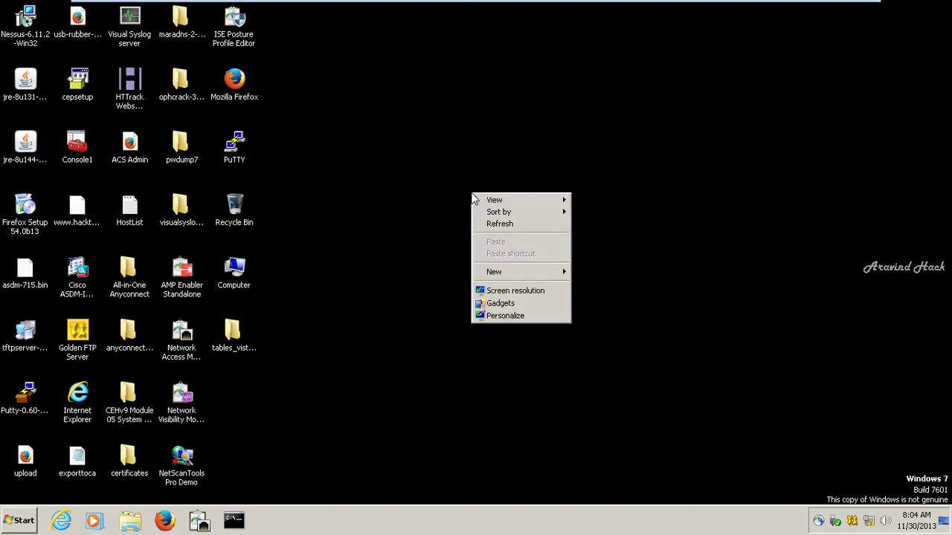
{"action": "left_click", "coordinate": [496, 225]}
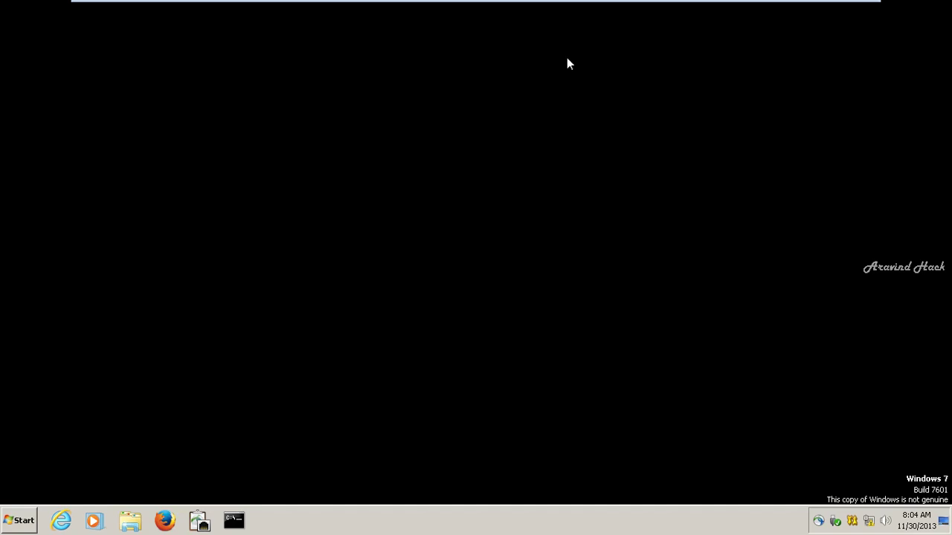
{"action": "mouse_move", "coordinate": [831, 3]}
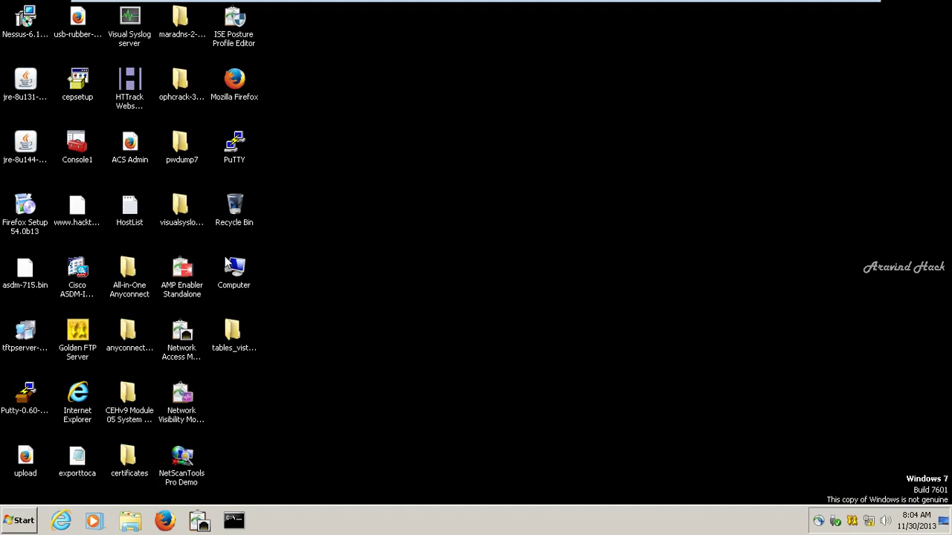
{"action": "right_click", "coordinate": [380, 210]}
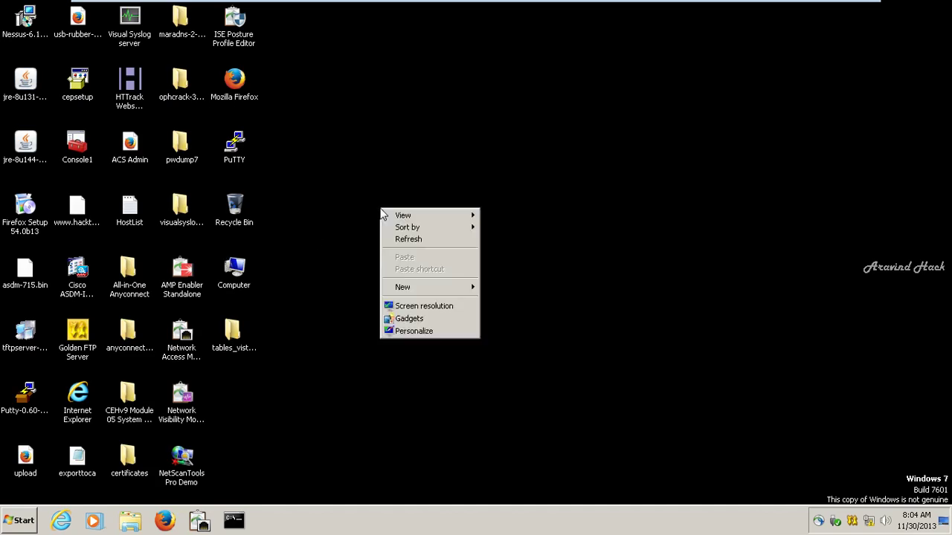
{"action": "left_click", "coordinate": [401, 239]}
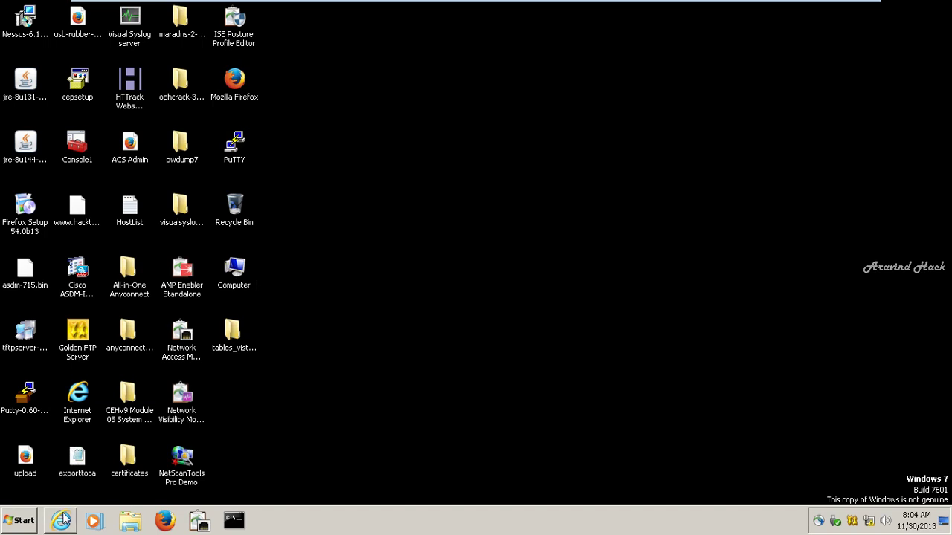
{"action": "right_click", "coordinate": [443, 96]}
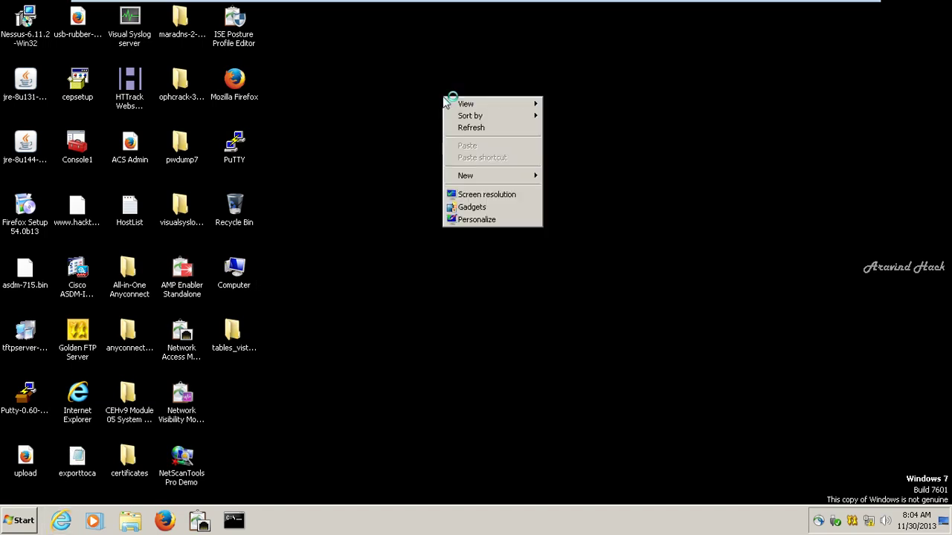
{"action": "left_click", "coordinate": [467, 128]}
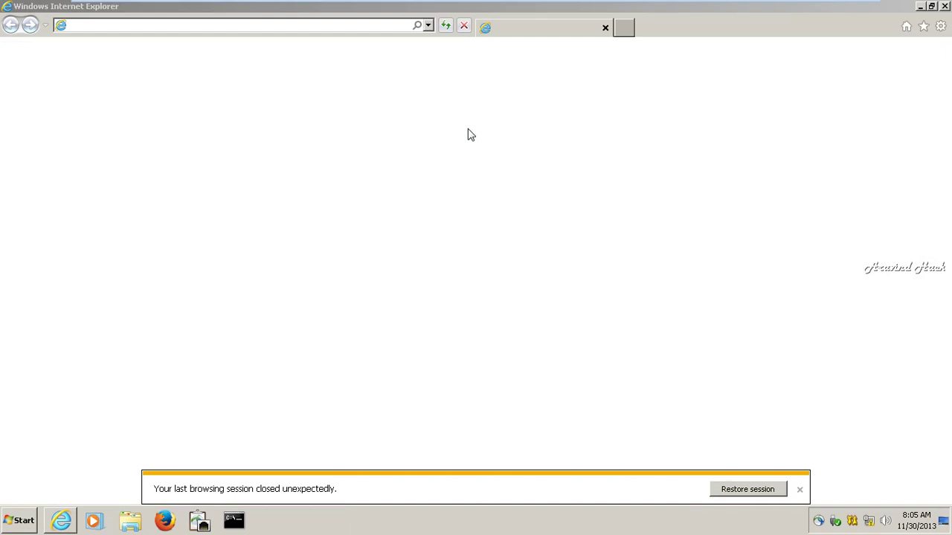
{"action": "left_click", "coordinate": [800, 493]}
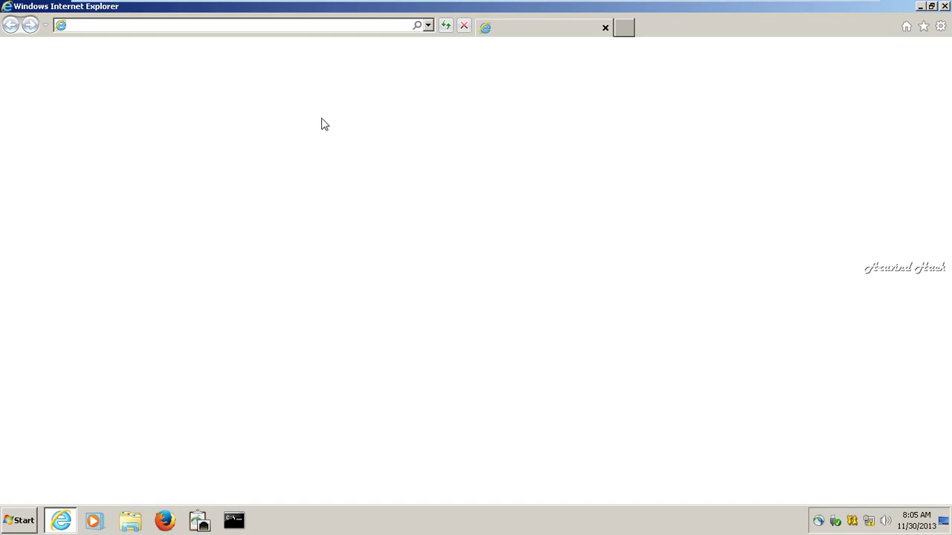
{"action": "left_click", "coordinate": [274, 29]}
{"action": "type", "text": "https"}
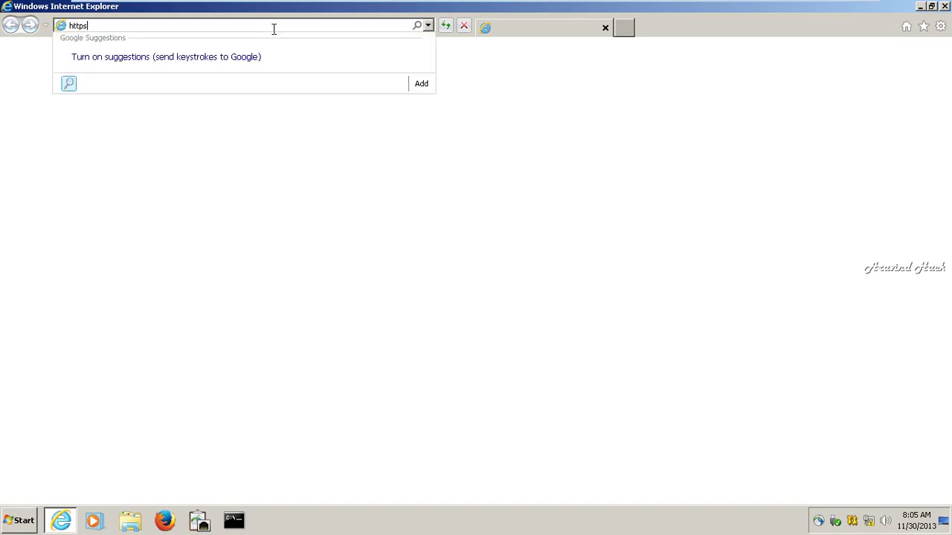
{"action": "type", "text": "://12.0."}
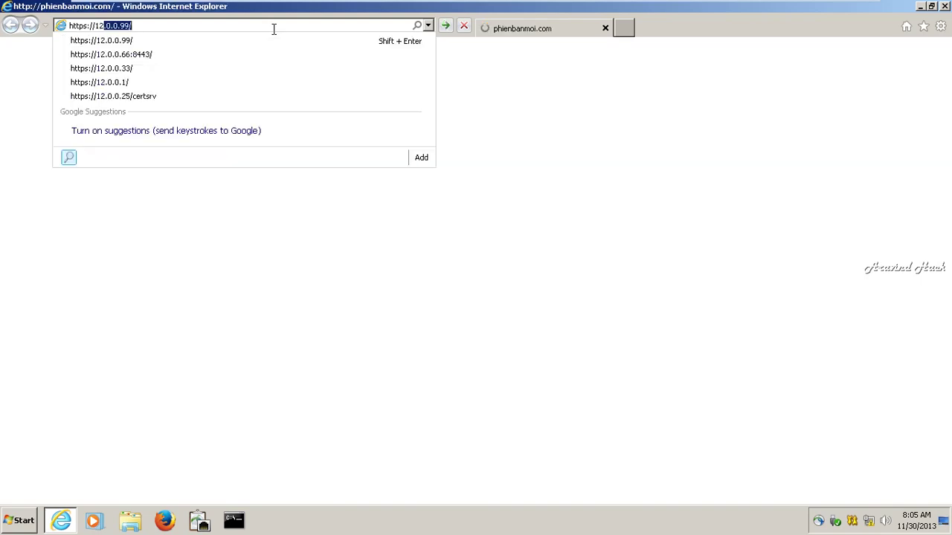
{"action": "type", "text": "0.33"}
{"action": "key", "text": "Return"}
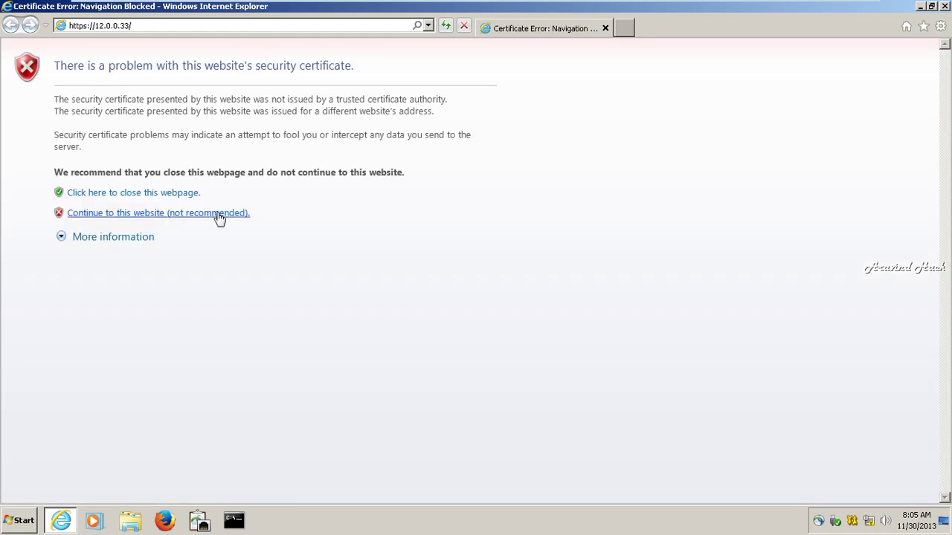
Continue past the certificate warning and sign in as admin with the appliance password.
{"action": "left_click", "coordinate": [217, 215]}
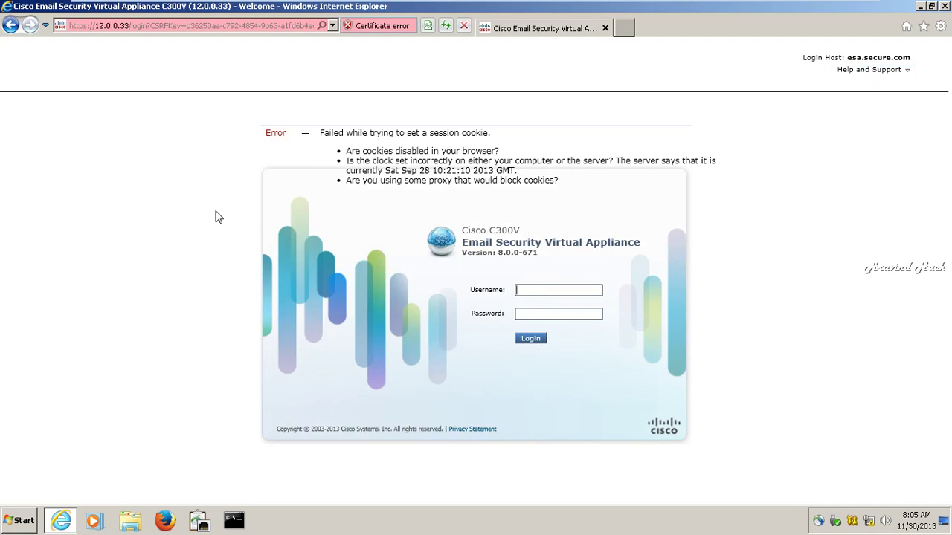
{"action": "type", "text": "admin"}
{"action": "key", "text": "Tab"}
{"action": "type", "text": "ironport"}
{"action": "left_click", "coordinate": [536, 349]}
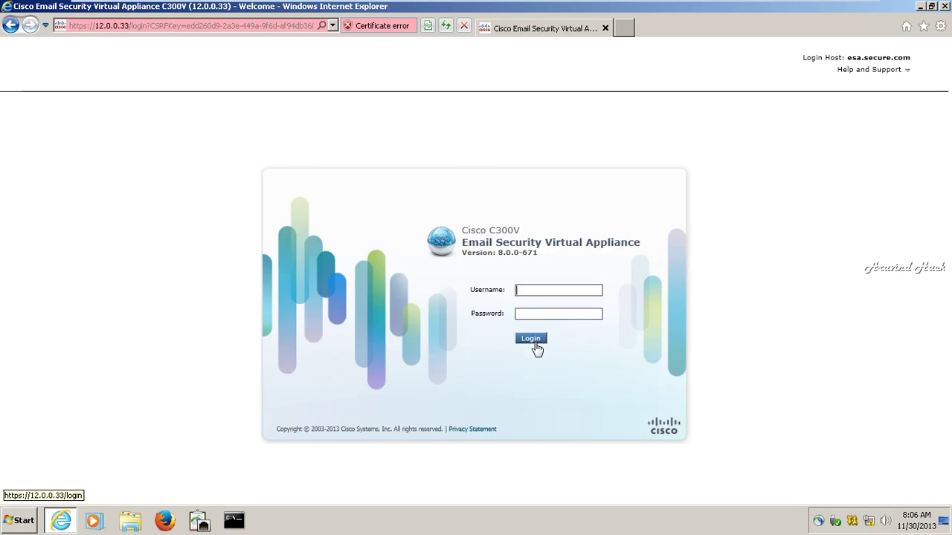
Set the Windows system date to January 30, 2013 via the taskbar clock.
{"action": "left_click", "coordinate": [933, 519]}
{"action": "left_click", "coordinate": [853, 491]}
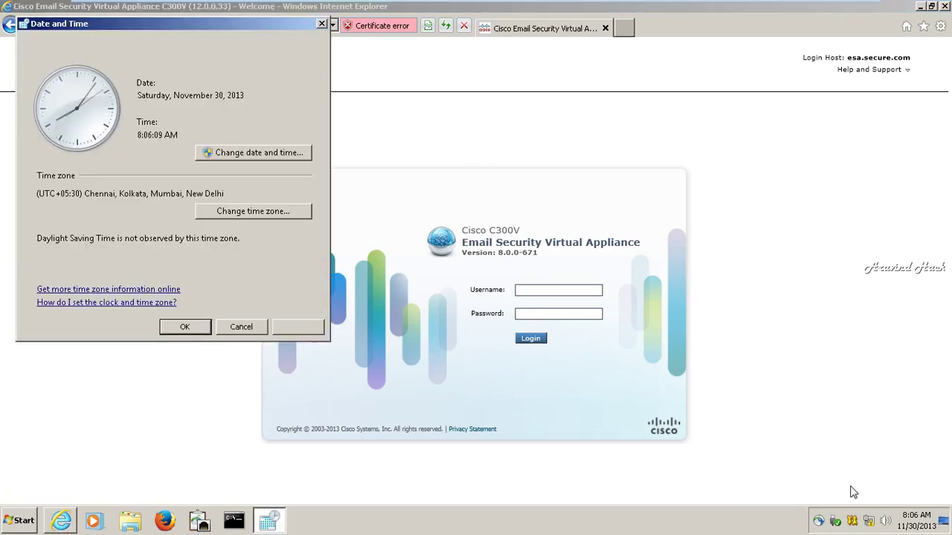
{"action": "left_click", "coordinate": [226, 154]}
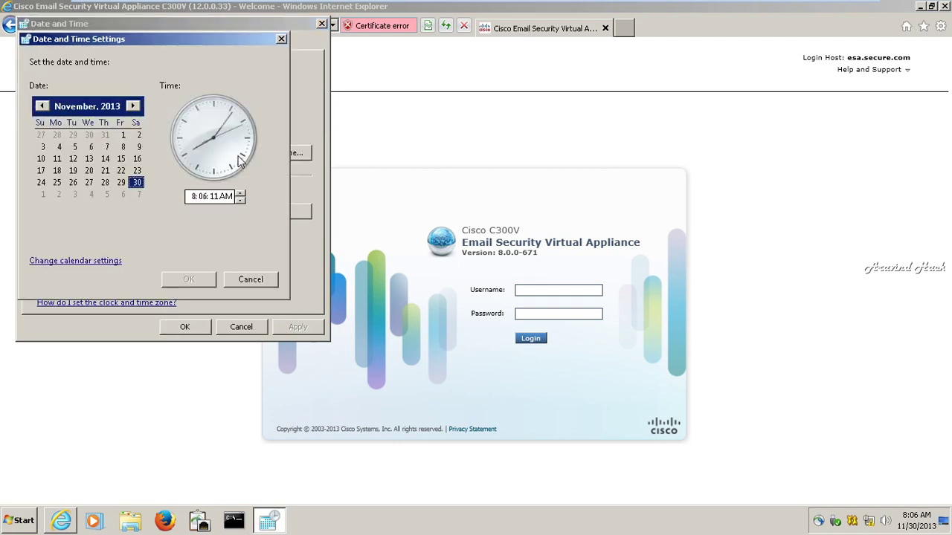
{"action": "left_click", "coordinate": [90, 110]}
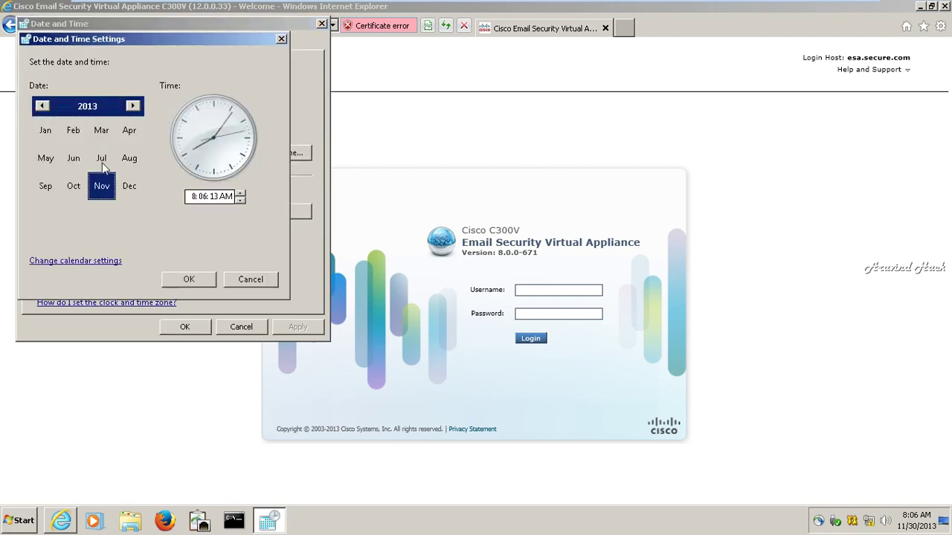
{"action": "left_click", "coordinate": [46, 132]}
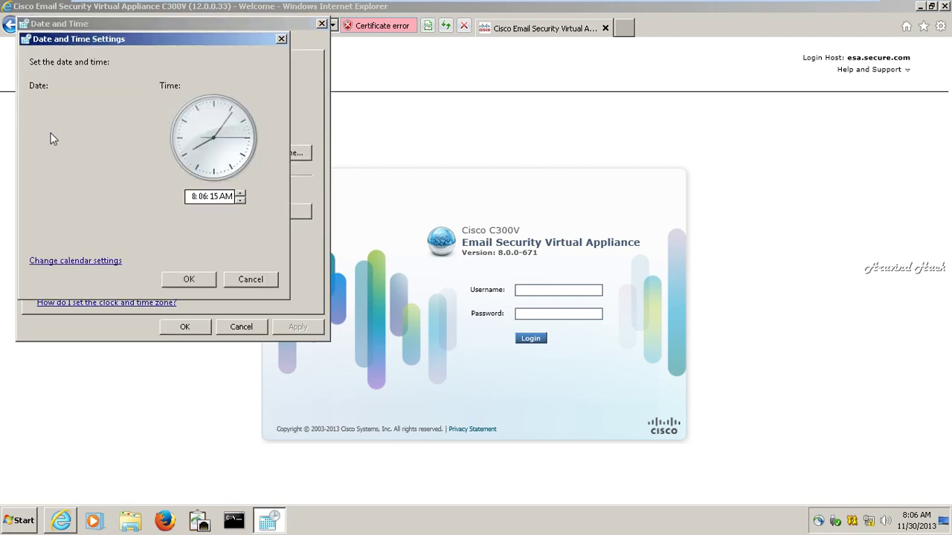
{"action": "left_click", "coordinate": [192, 279]}
{"action": "left_click", "coordinate": [194, 332]}
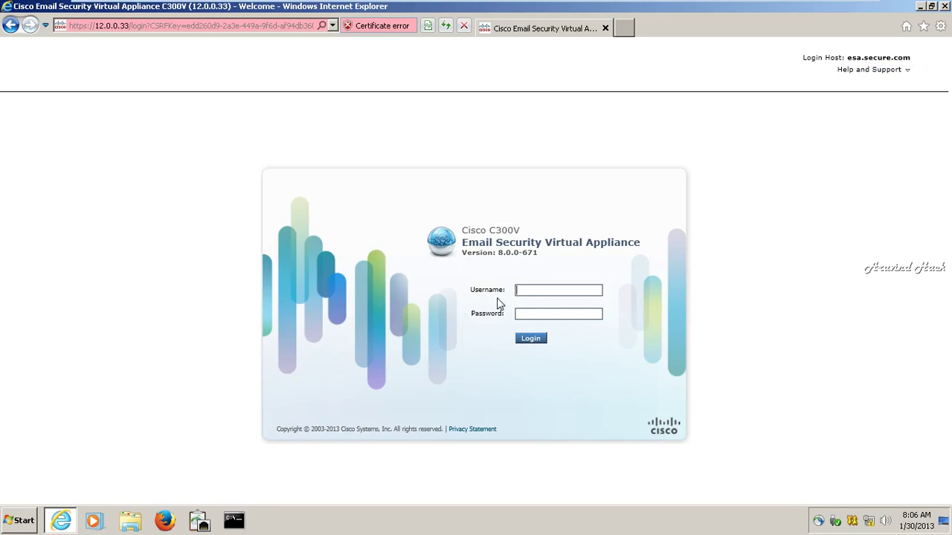
Sign in to the appliance as admin with the account password.
{"action": "type", "text": "admin"}
{"action": "key", "text": "Tab"}
{"action": "type", "text": "••••••••"}
{"action": "left_click", "coordinate": [528, 339]}
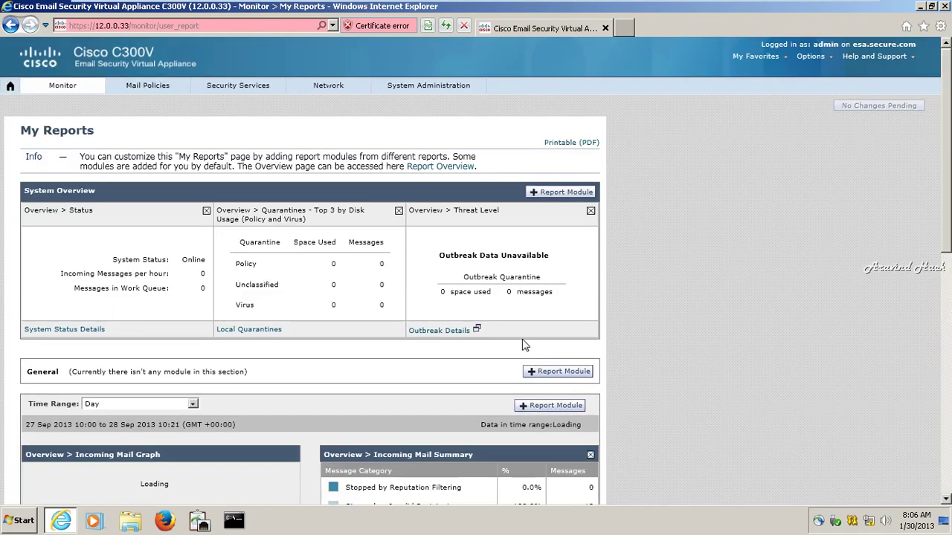
Return to the top of My Reports and open the Mail Policies menu.
{"action": "left_click", "coordinate": [946, 372]}
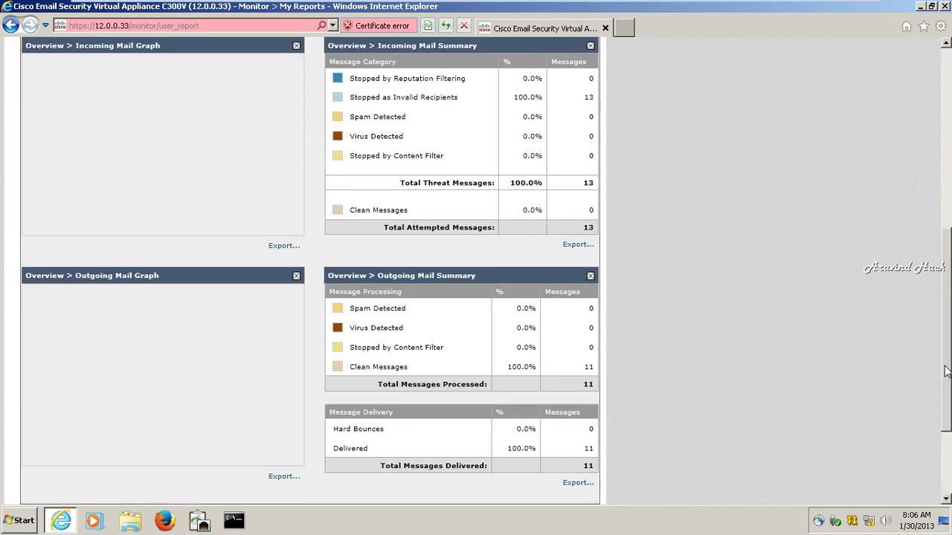
{"action": "scroll", "coordinate": [941, 413], "scroll_direction": "down", "scroll_amount": 3}
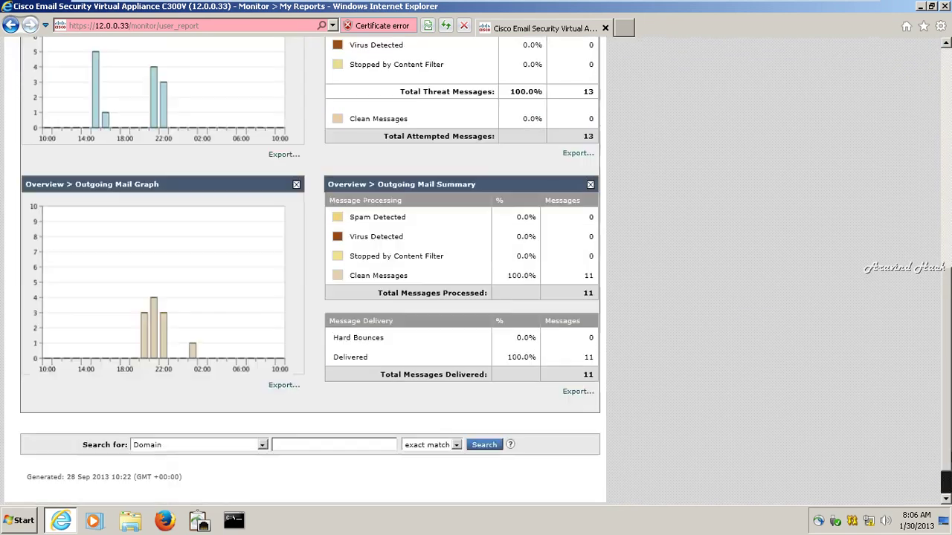
{"action": "scroll", "coordinate": [892, 193], "scroll_direction": "up", "scroll_amount": 8}
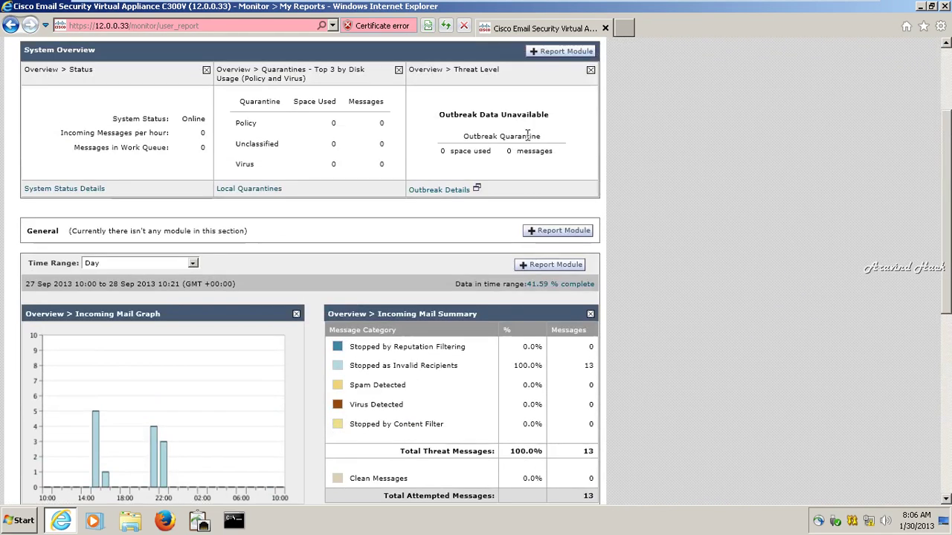
{"action": "left_click", "coordinate": [947, 85]}
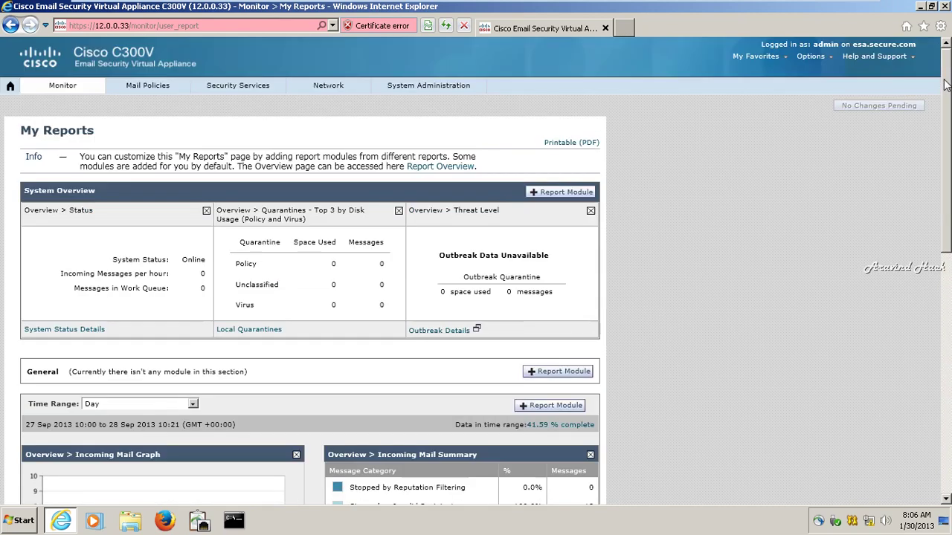
{"action": "left_click", "coordinate": [165, 92]}
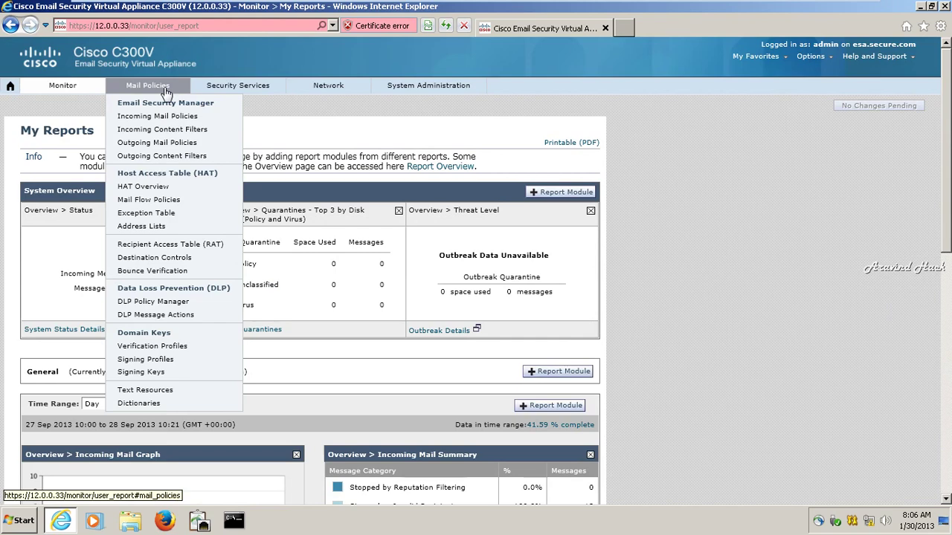
Delete the TRUSTED mail flow policy, commit the change, and begin adding a new policy.
{"action": "left_click", "coordinate": [176, 200]}
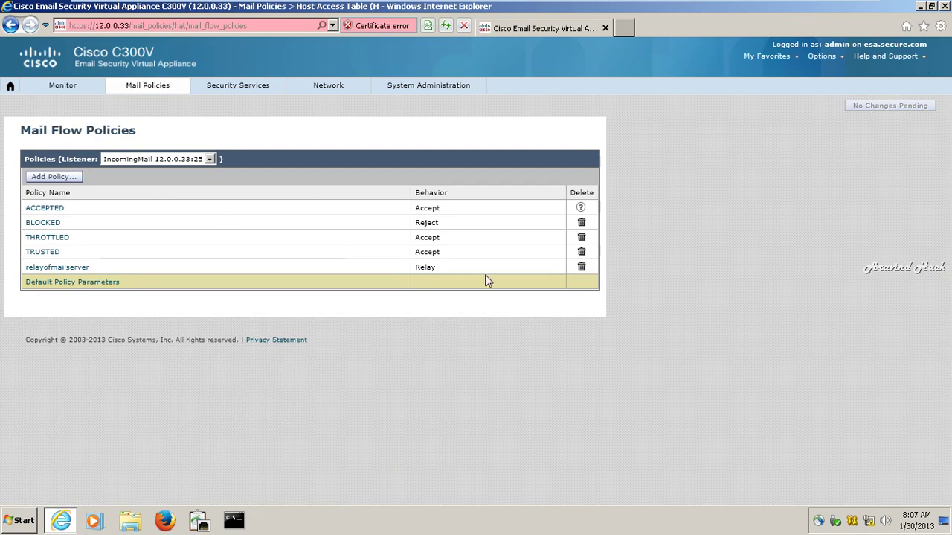
{"action": "left_click", "coordinate": [581, 251]}
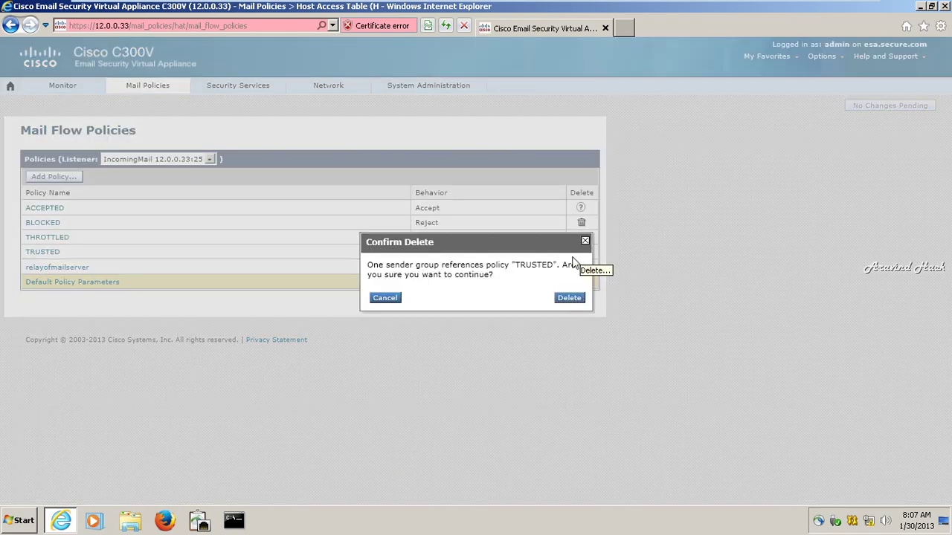
{"action": "left_click", "coordinate": [571, 298]}
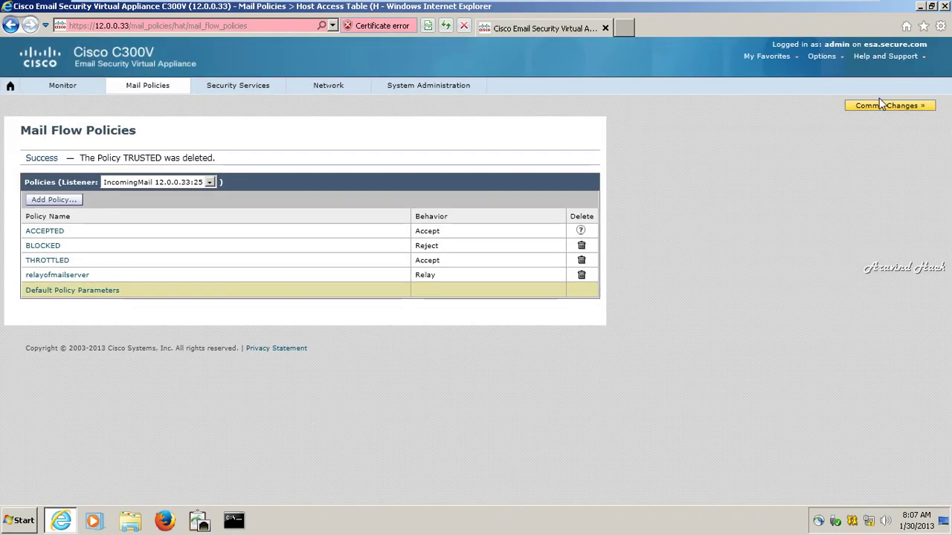
{"action": "left_click", "coordinate": [879, 105]}
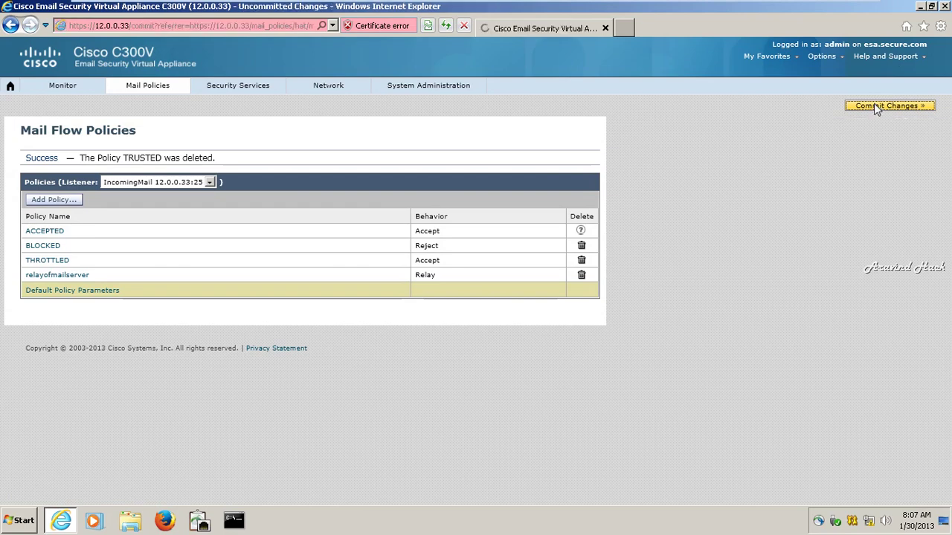
{"action": "left_click", "coordinate": [354, 228]}
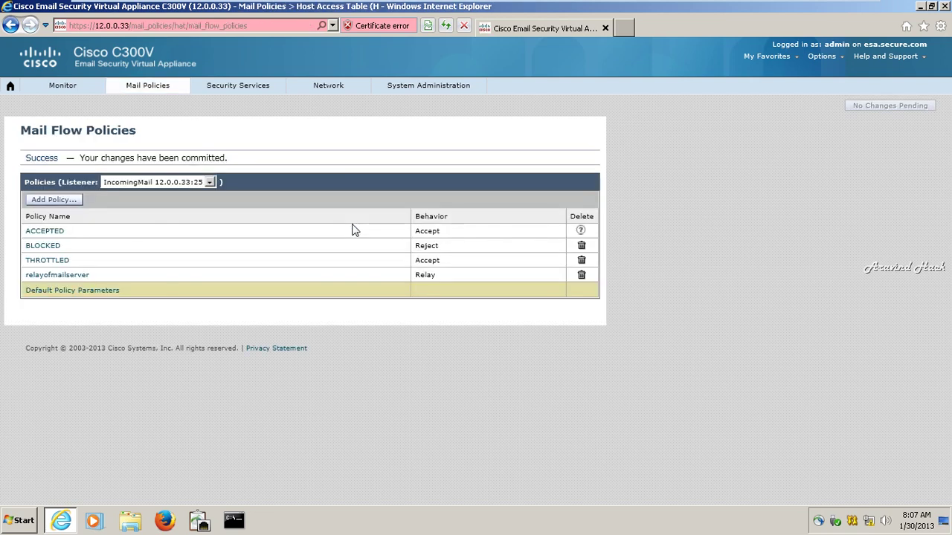
{"action": "left_click", "coordinate": [63, 203]}
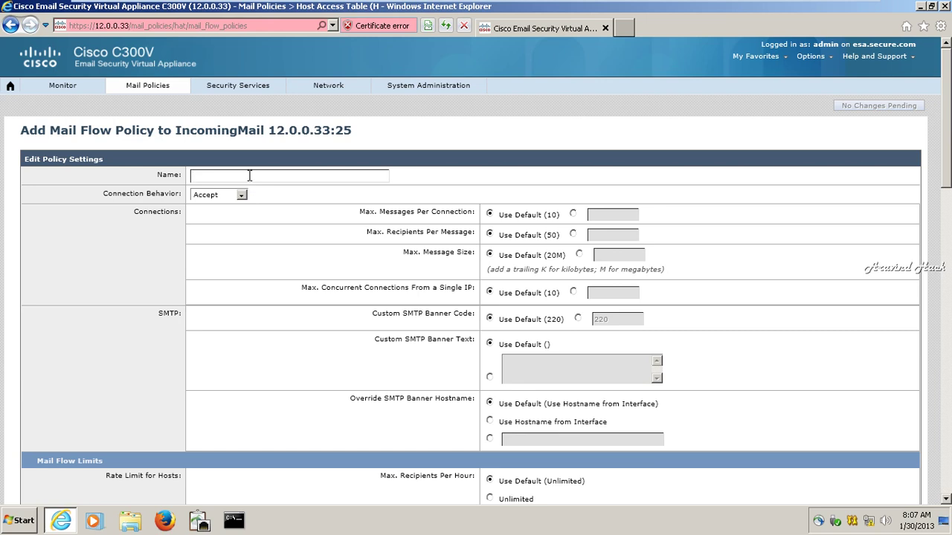
Name the policy relayformailserver with Relay connection behavior and unlimited recipients per hour.
{"action": "type", "text": "relayformailserver"}
{"action": "key", "text": "Tab"}
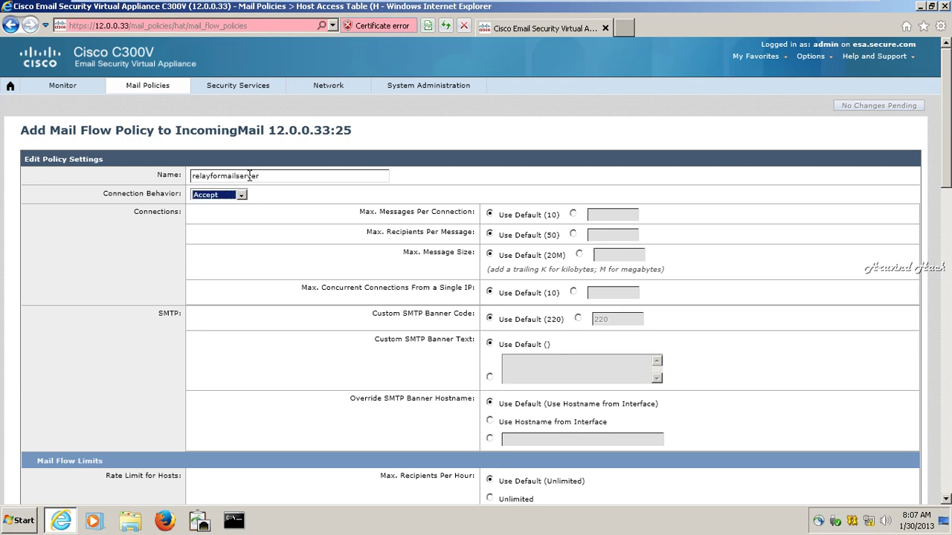
{"action": "key", "text": "Down"}
{"action": "key", "text": "Tab"}
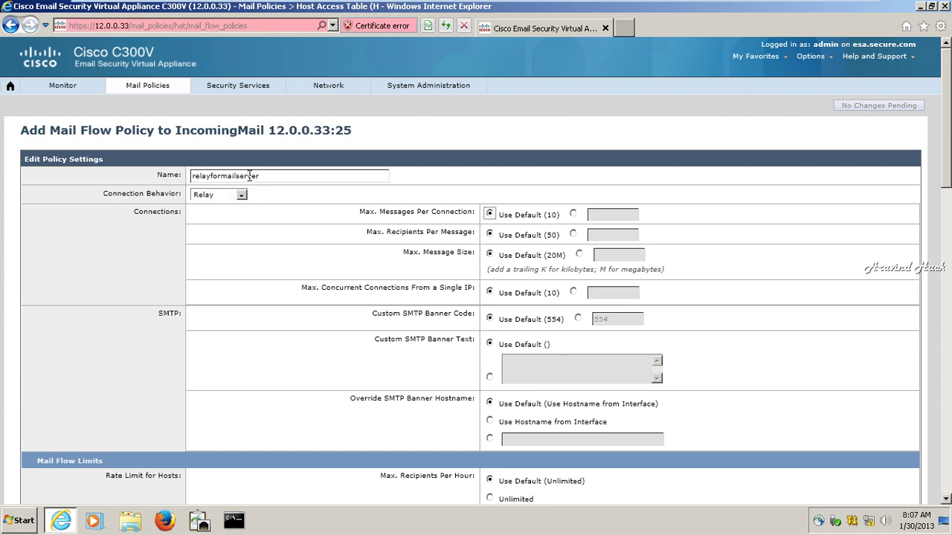
{"action": "key", "text": "Tab"}
{"action": "key", "text": "Tab"}
{"action": "key", "text": "Tab"}
{"action": "key", "text": "Tab"}
{"action": "key", "text": "Tab"}
{"action": "key", "text": "Tab"}
{"action": "key", "text": "Tab"}
{"action": "key", "text": "Tab"}
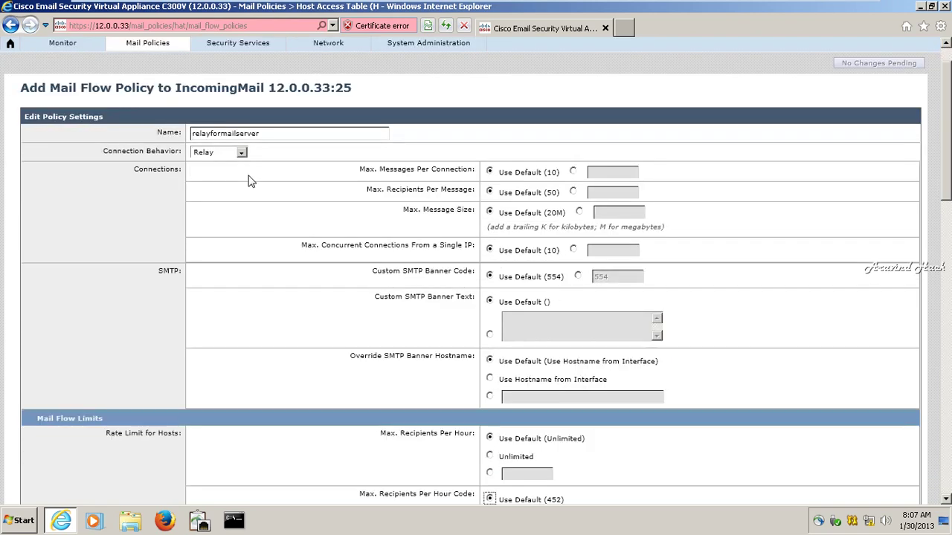
{"action": "key", "text": "Tab"}
{"action": "key", "text": "Tab"}
{"action": "key", "text": "Tab"}
{"action": "key", "text": "Tab"}
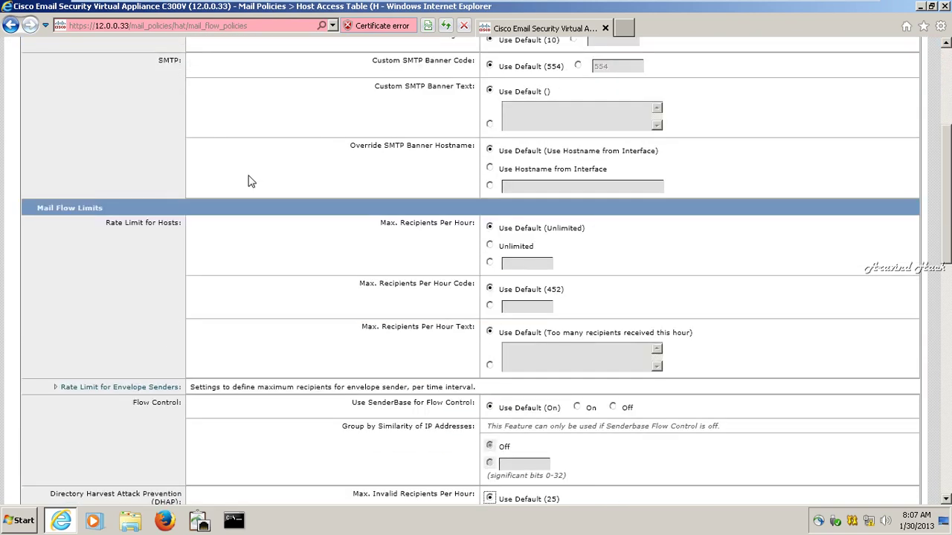
{"action": "left_click", "coordinate": [490, 246]}
Set a custom SMTP banner reading 'WElcome To Secure Mail Servoices'.
{"action": "left_click", "coordinate": [945, 80]}
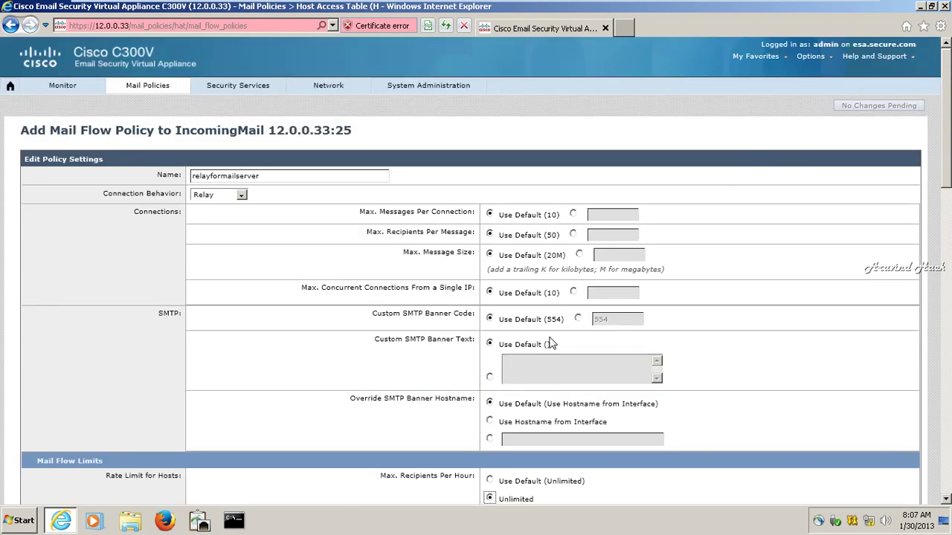
{"action": "left_click", "coordinate": [491, 378]}
{"action": "left_click", "coordinate": [519, 366]}
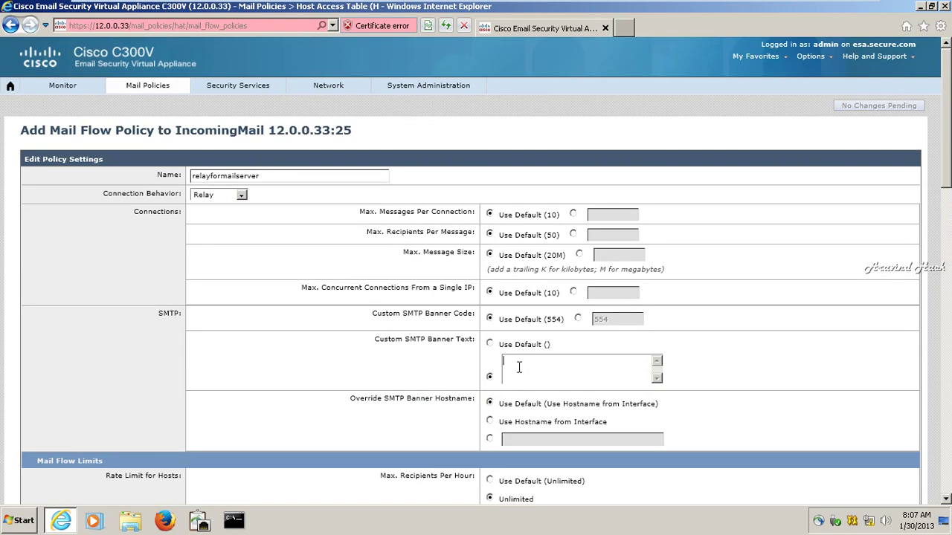
{"action": "type", "text": "WElcom"}
{"action": "type", "text": "e"}
{"action": "type", "text": " To "}
{"action": "type", "text": "Secure "}
{"action": "type", "text": "Mail Ser"}
{"action": "type", "text": "v"}
{"action": "type", "text": "o"}
{"action": "type", "text": "ices"}
Turn Spam Detection on and submit the relay policy.
{"action": "scroll", "coordinate": [519, 367], "scroll_direction": "down", "scroll_amount": 1}
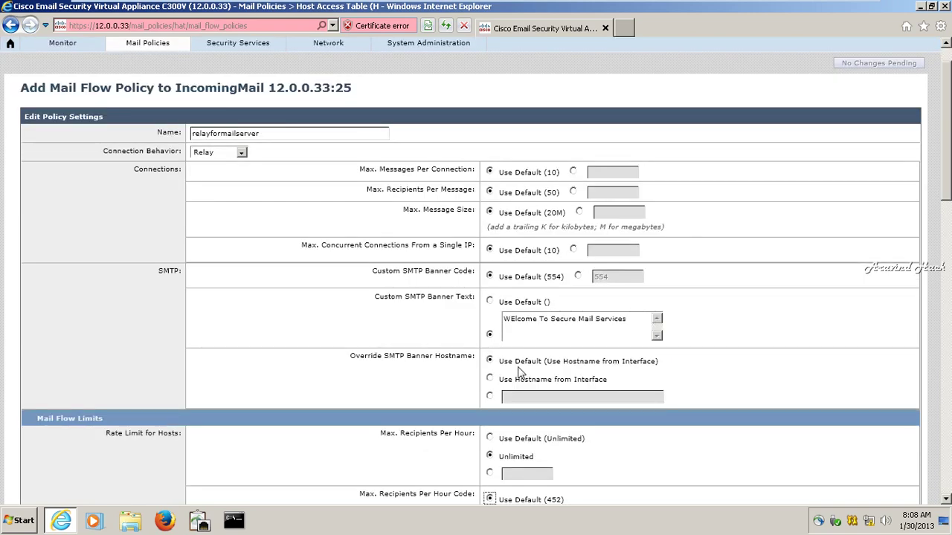
{"action": "scroll", "coordinate": [519, 371], "scroll_direction": "down", "scroll_amount": 2}
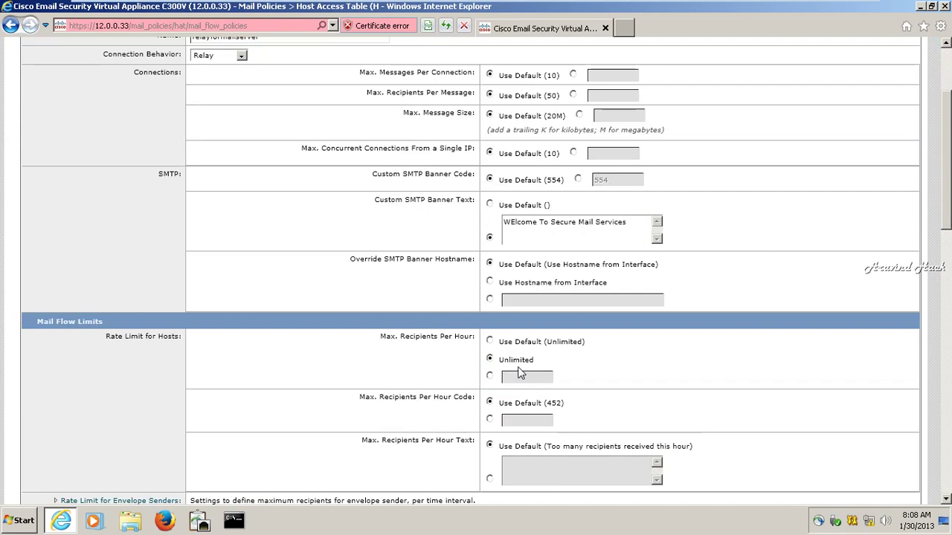
{"action": "scroll", "coordinate": [521, 373], "scroll_direction": "down", "scroll_amount": 3}
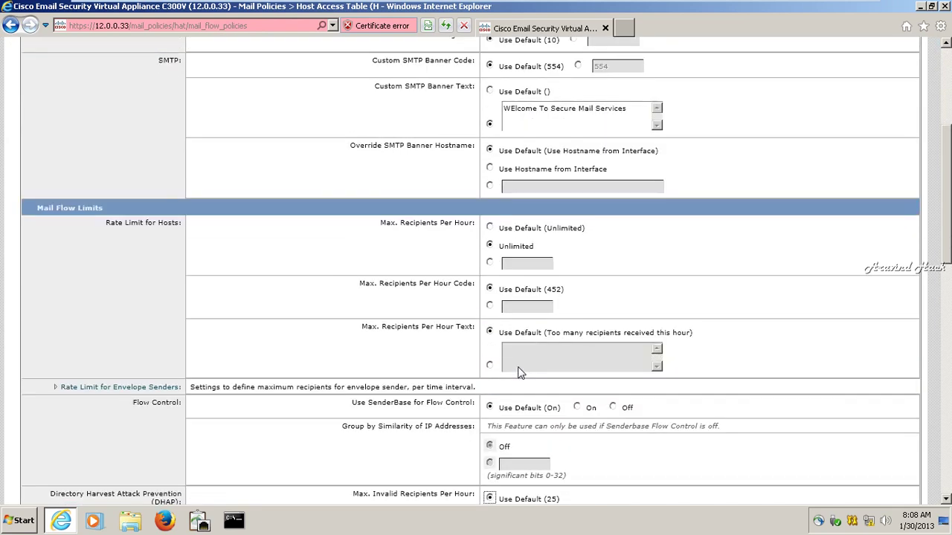
{"action": "scroll", "coordinate": [519, 371], "scroll_direction": "down", "scroll_amount": 2}
{"action": "scroll", "coordinate": [519, 372], "scroll_direction": "down", "scroll_amount": 1}
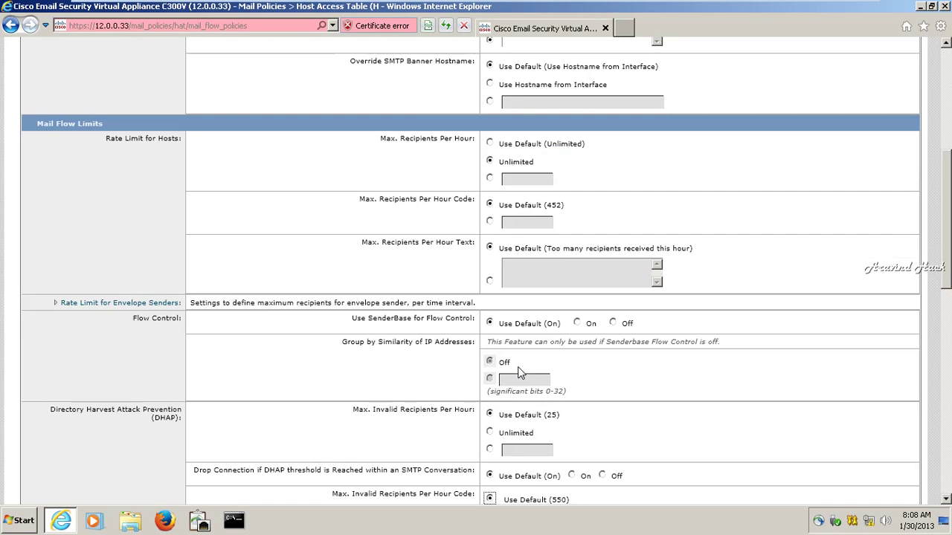
{"action": "scroll", "coordinate": [519, 372], "scroll_direction": "down", "scroll_amount": 3}
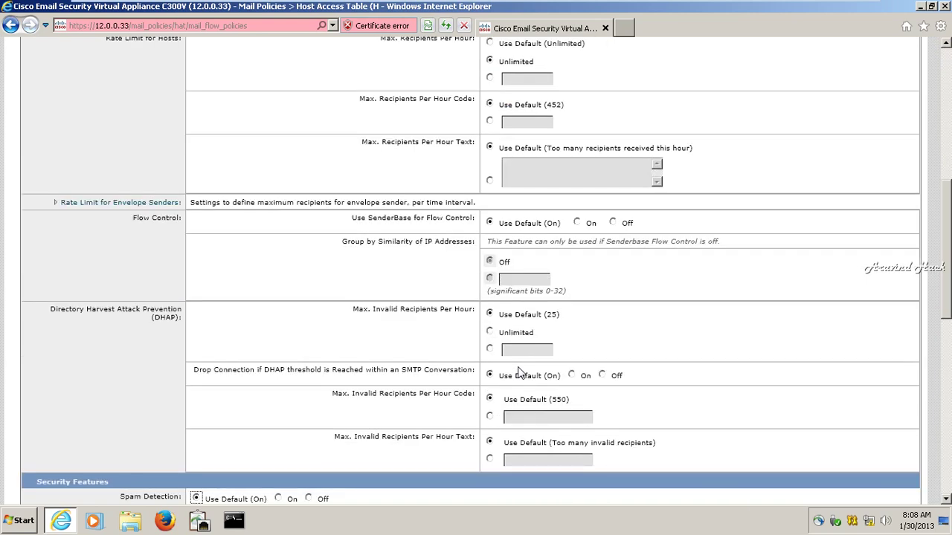
{"action": "left_click", "coordinate": [284, 499]}
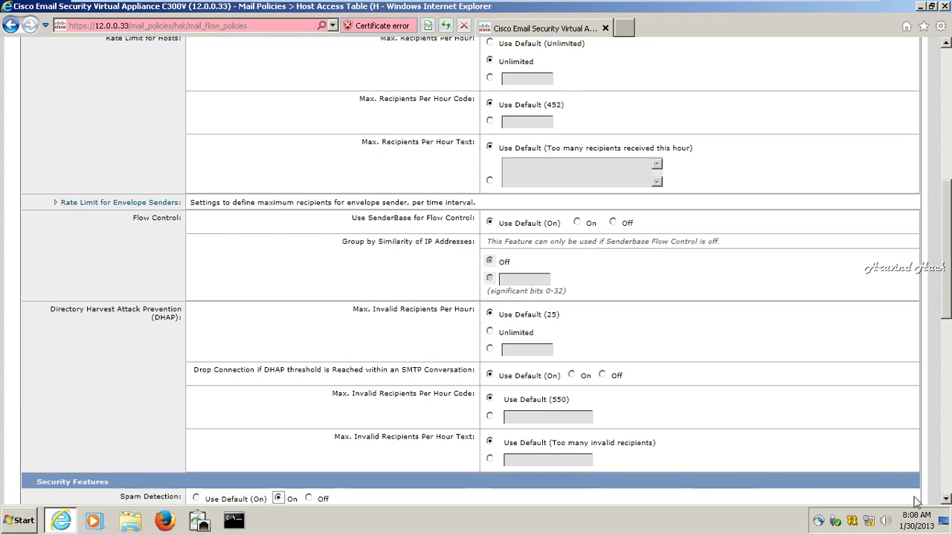
{"action": "left_click", "coordinate": [945, 500]}
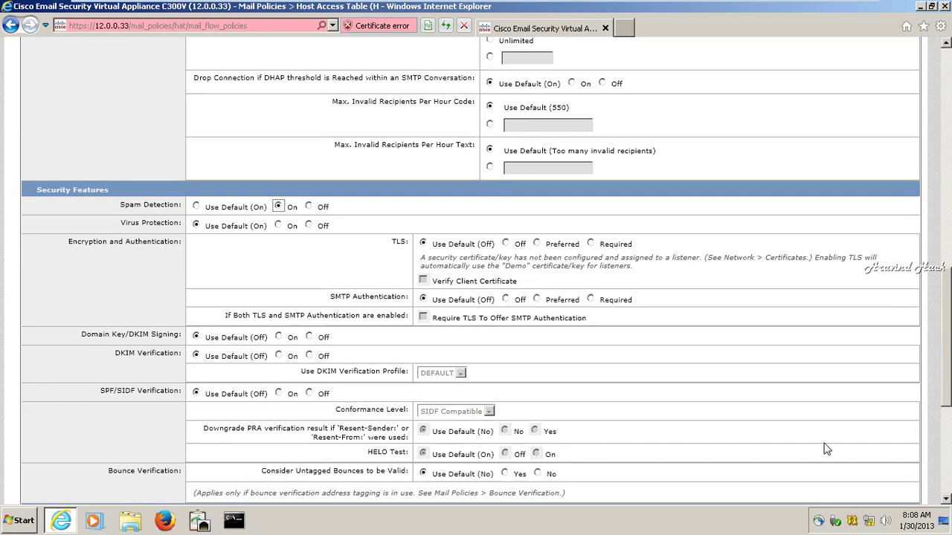
{"action": "left_click", "coordinate": [942, 502]}
{"action": "scroll", "coordinate": [942, 501], "scroll_direction": "down", "scroll_amount": 5}
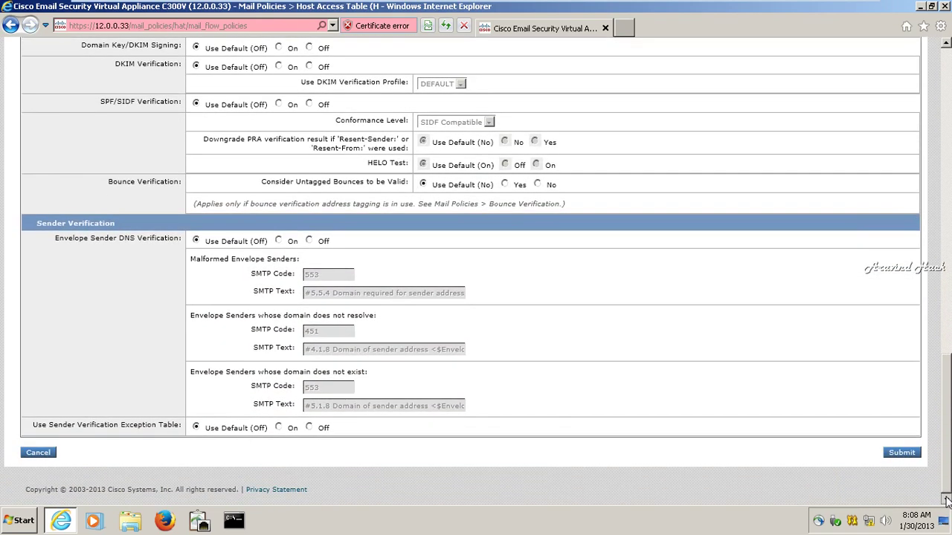
{"action": "left_click", "coordinate": [902, 454]}
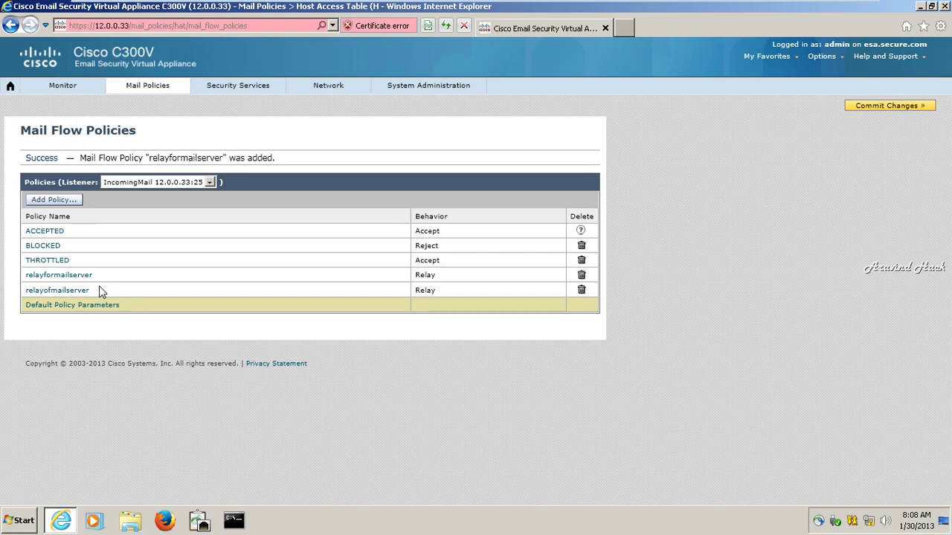
Commit the relayformailserver policy, then delete relayofmailserver and commit that deletion.
{"action": "left_click", "coordinate": [863, 108]}
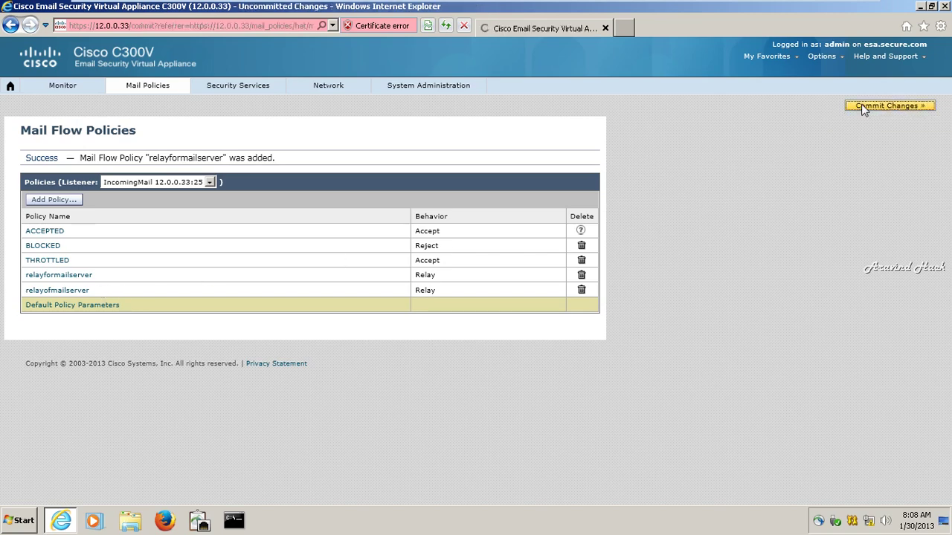
{"action": "left_click", "coordinate": [308, 229]}
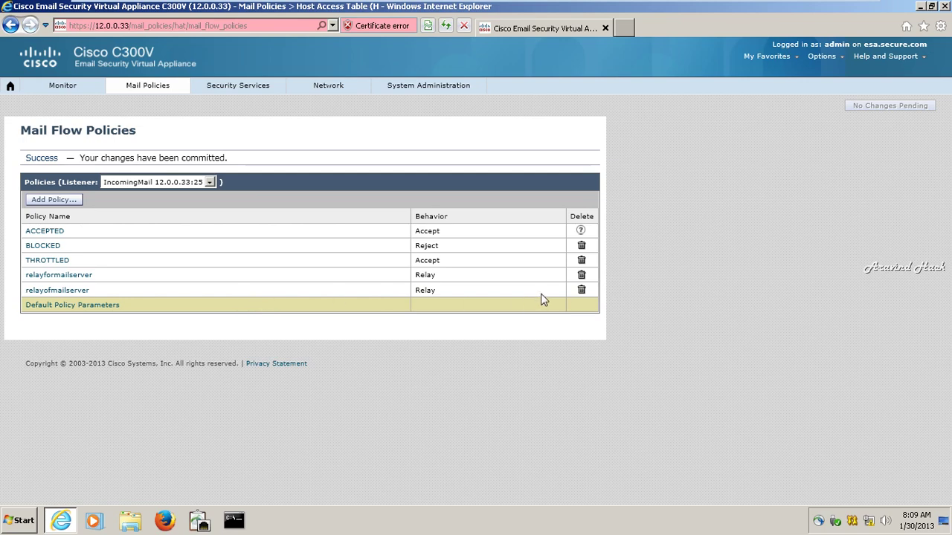
{"action": "left_click", "coordinate": [585, 291]}
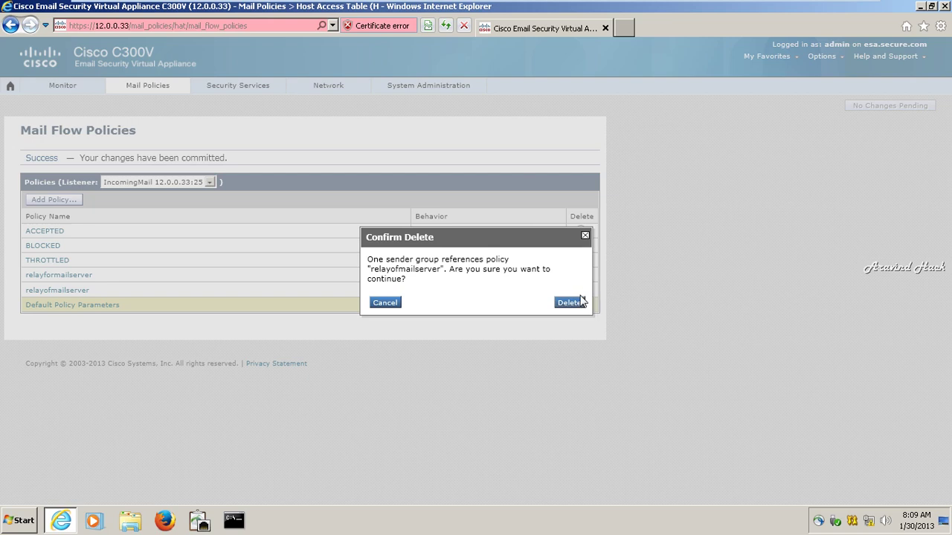
{"action": "left_click", "coordinate": [573, 301]}
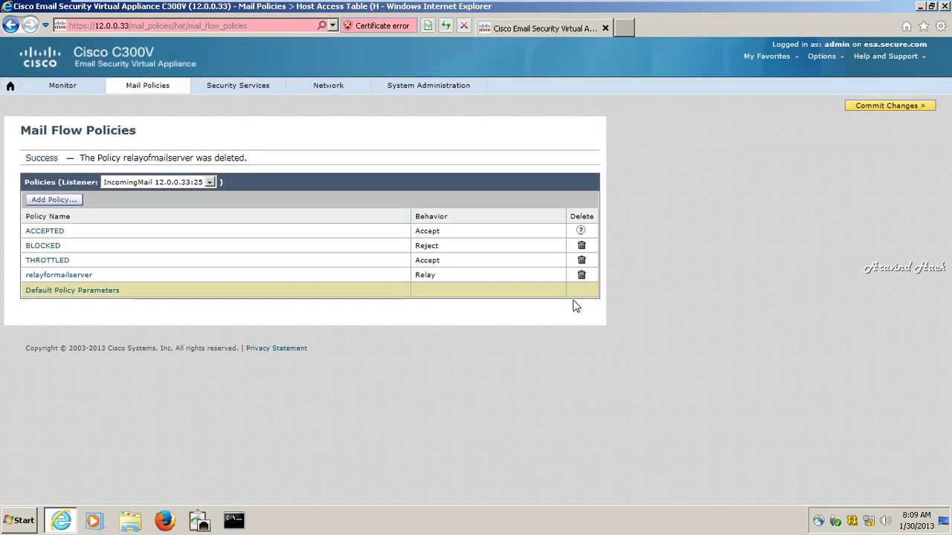
{"action": "left_click", "coordinate": [886, 107]}
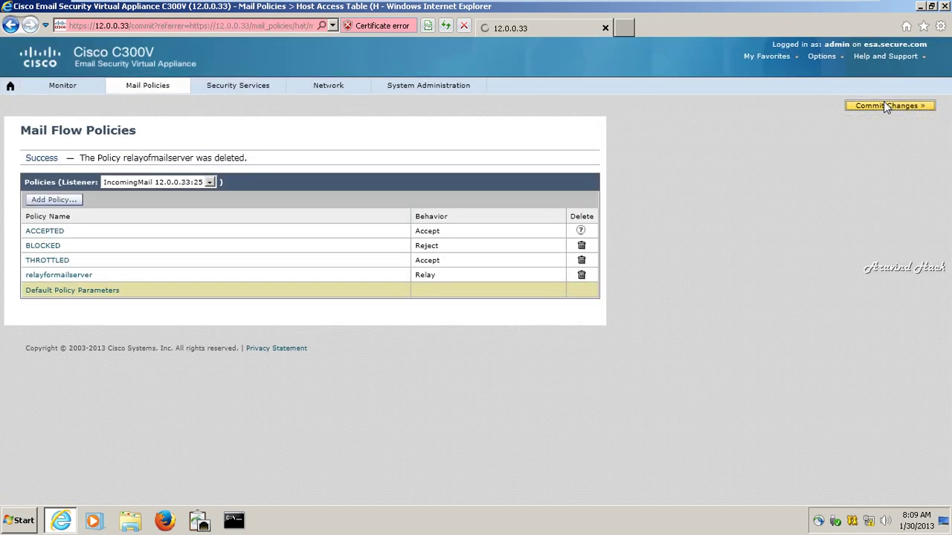
{"action": "left_click", "coordinate": [331, 223]}
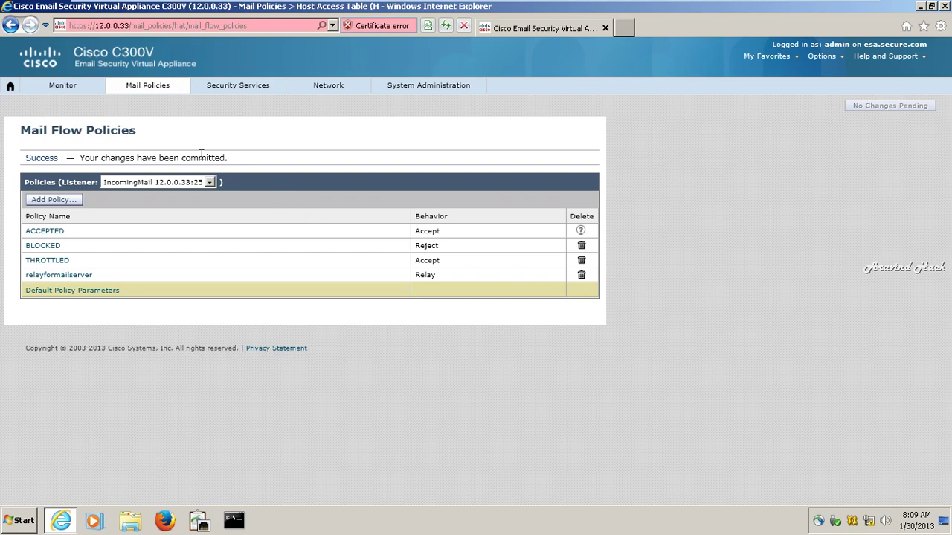
{"action": "left_click", "coordinate": [164, 86]}
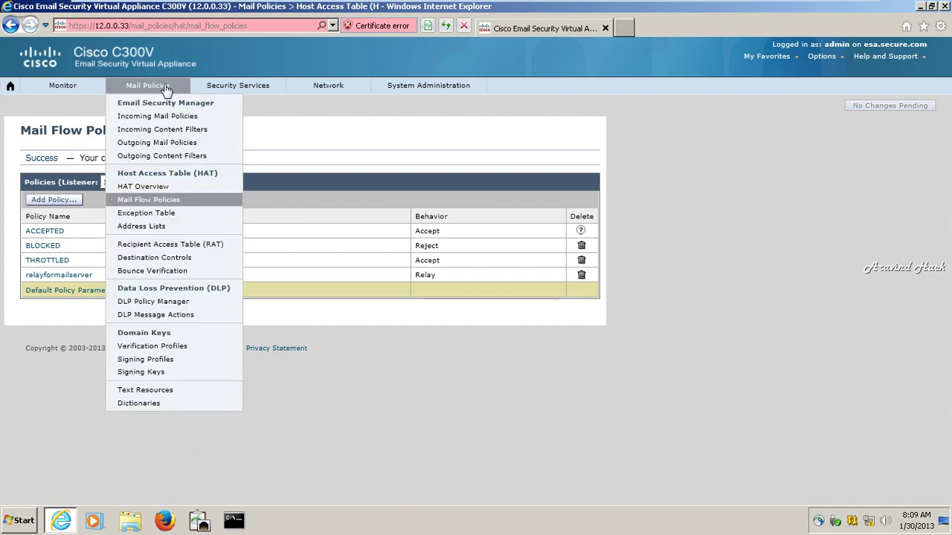
Delete the matchrelaypolicy sender group in HAT Overview and commit the removal.
{"action": "left_click", "coordinate": [179, 195]}
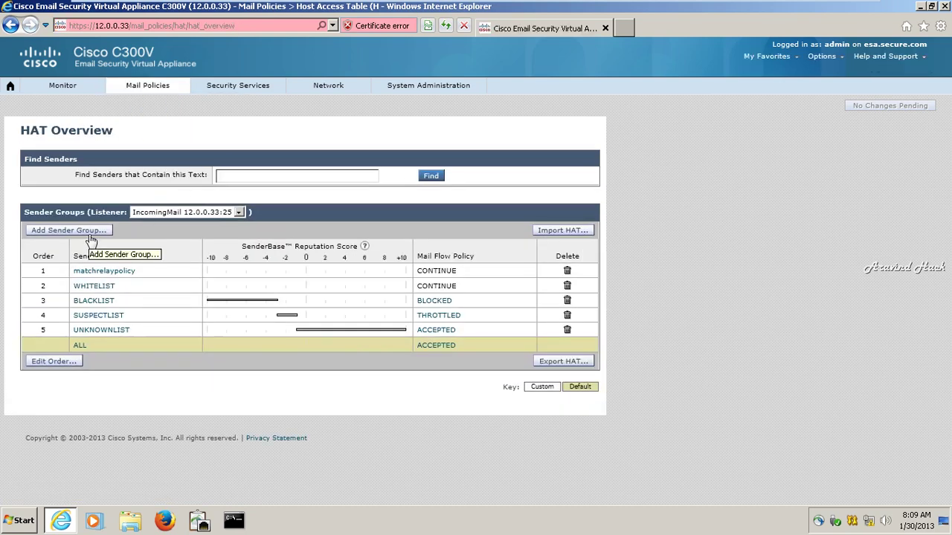
{"action": "left_click", "coordinate": [568, 272]}
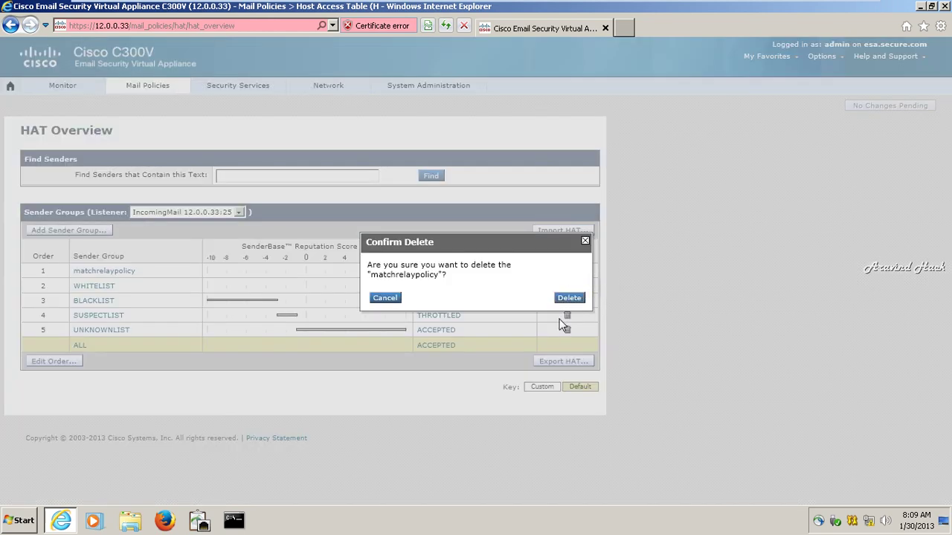
{"action": "left_click", "coordinate": [569, 299]}
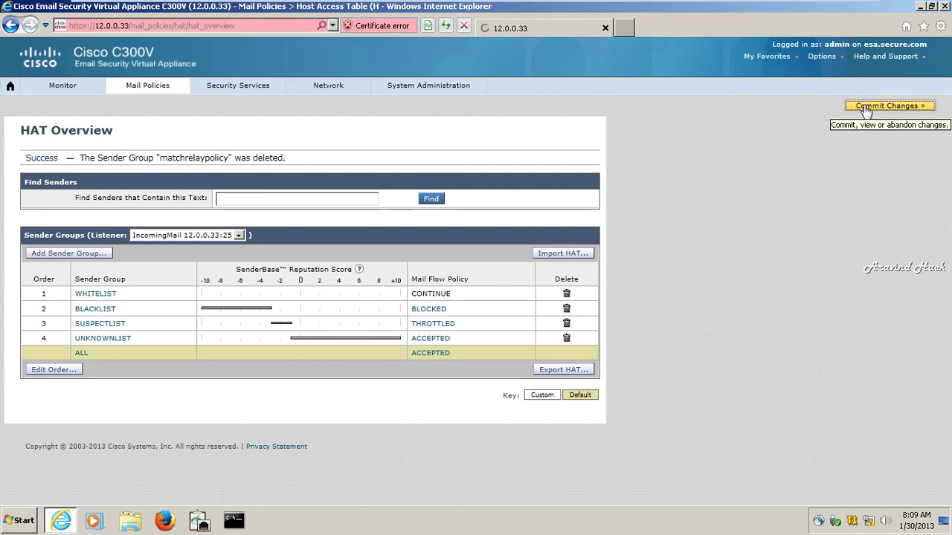
{"action": "left_click", "coordinate": [863, 105]}
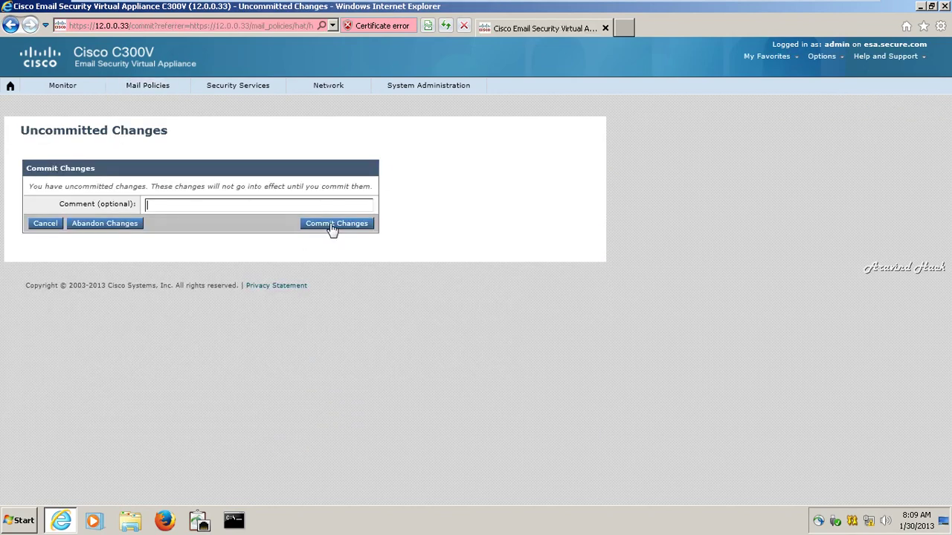
{"action": "left_click", "coordinate": [333, 223]}
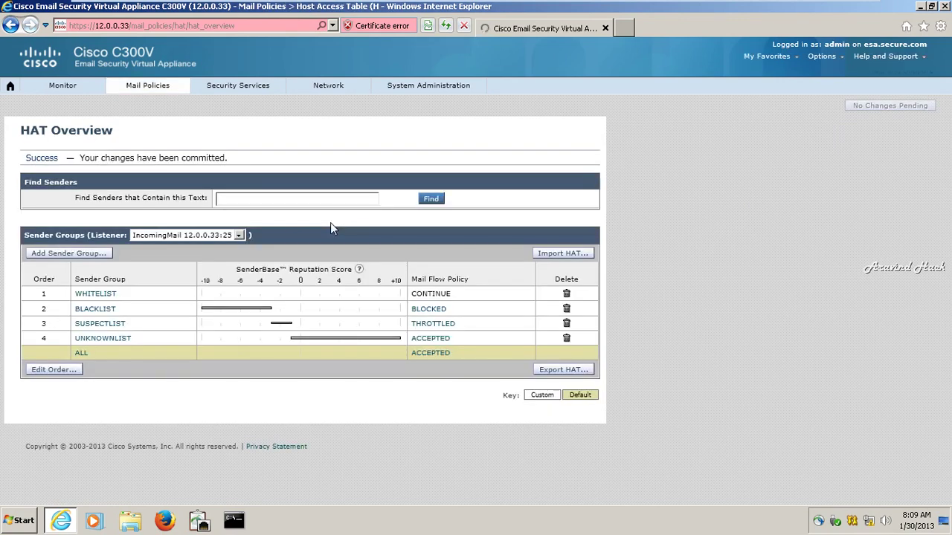
Start a new sender group named specifyserverip, first in order, with comment 'mail server'.
{"action": "left_click", "coordinate": [91, 254]}
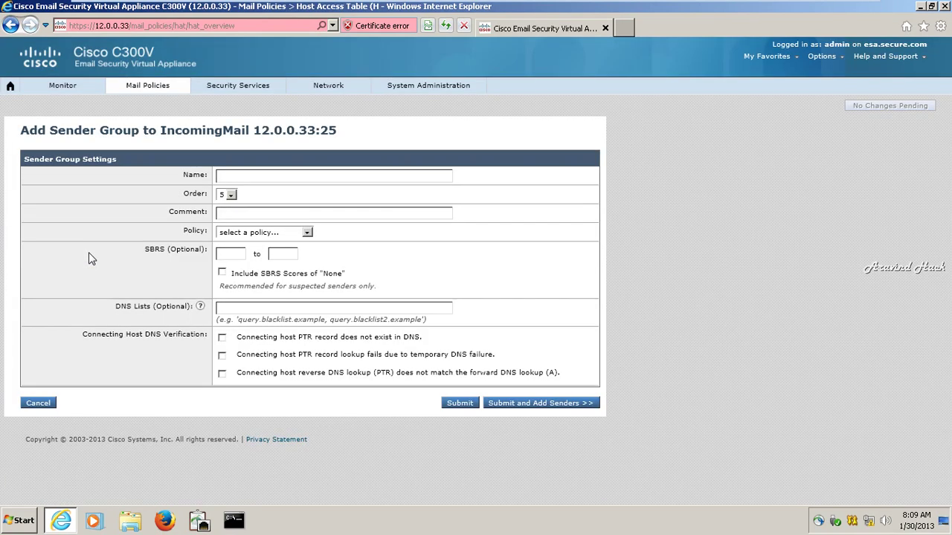
{"action": "left_click", "coordinate": [225, 171]}
{"action": "type", "text": "serverip"}
{"action": "left_click", "coordinate": [230, 195]}
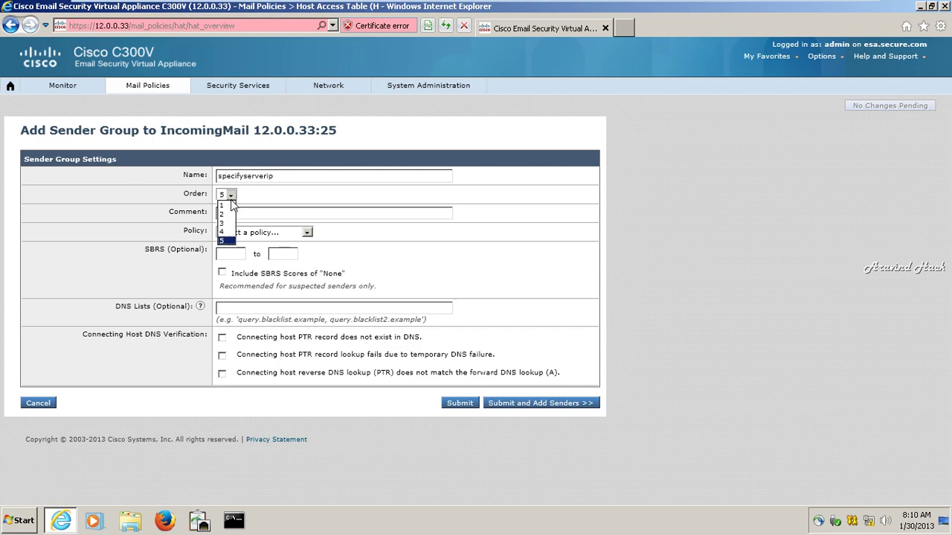
{"action": "left_click", "coordinate": [228, 205]}
{"action": "left_click", "coordinate": [230, 212]}
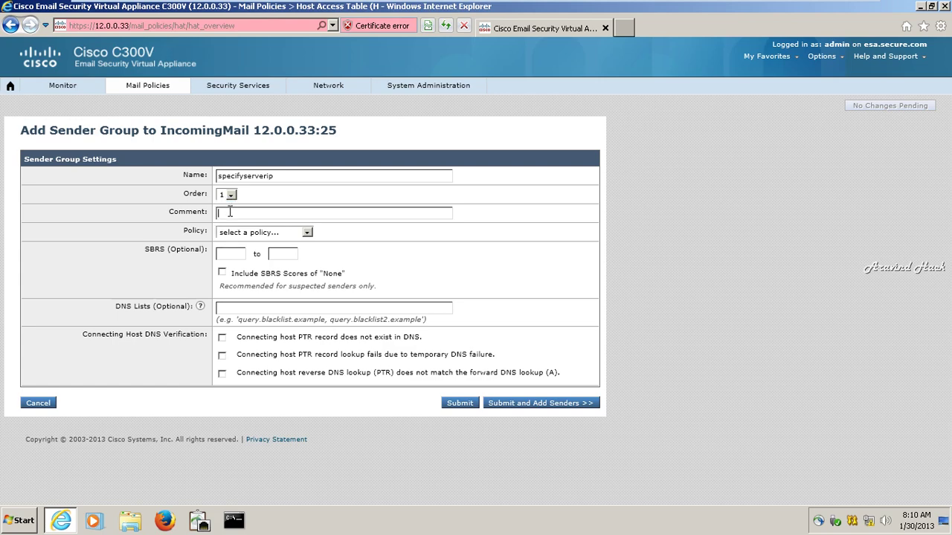
{"action": "type", "text": "mail server"}
Bind the group to the relayformailserver policy and submit it to begin adding senders.
{"action": "left_click", "coordinate": [307, 232]}
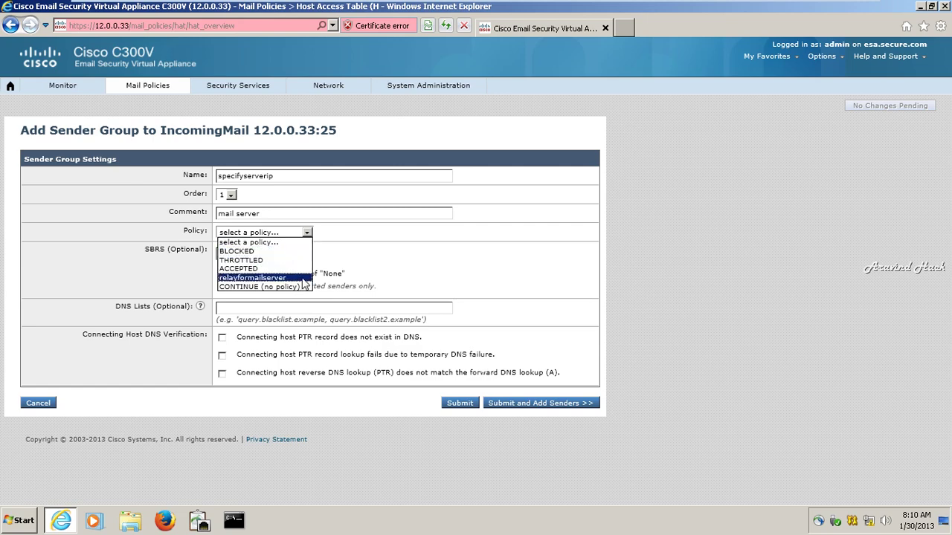
{"action": "left_click", "coordinate": [300, 278]}
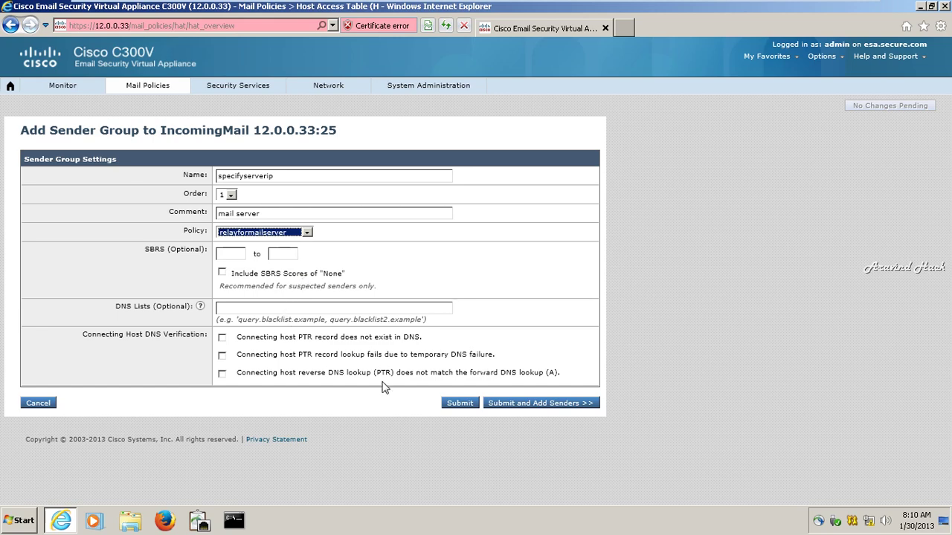
{"action": "left_click", "coordinate": [524, 404]}
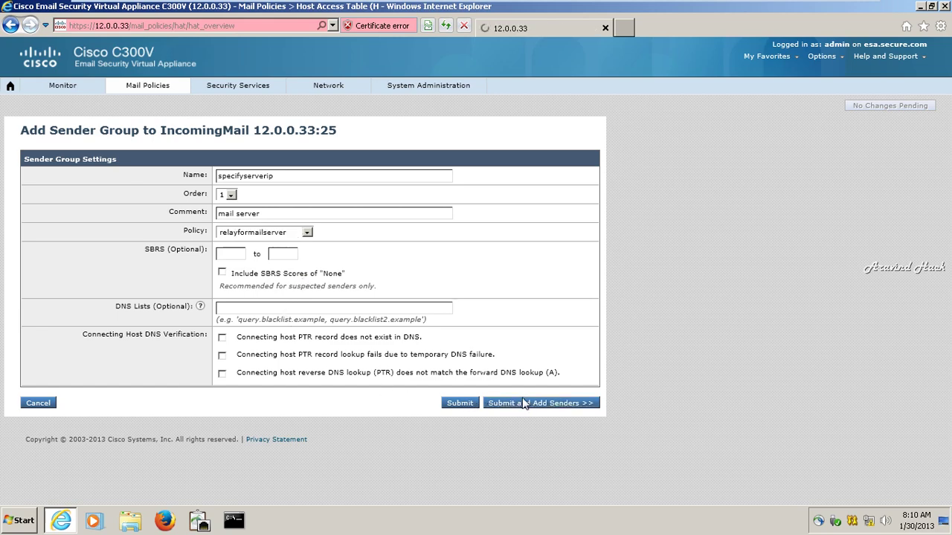
{"action": "left_click", "coordinate": [284, 199]}
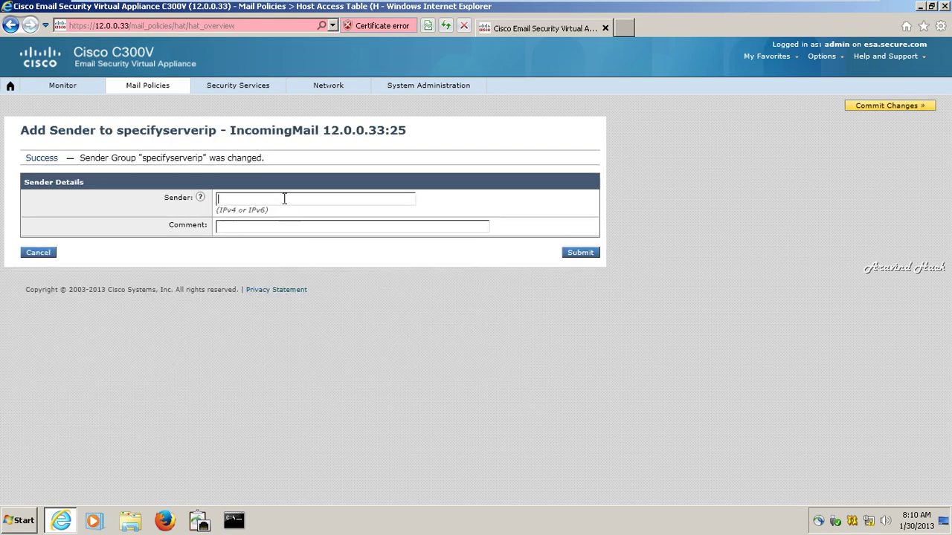
Add sender 12.0.0.25 with comment 'email server ip address' and commit all changes.
{"action": "type", "text": "12.0.0.25"}
{"action": "key", "text": "Tab"}
{"action": "type", "text": "email s"}
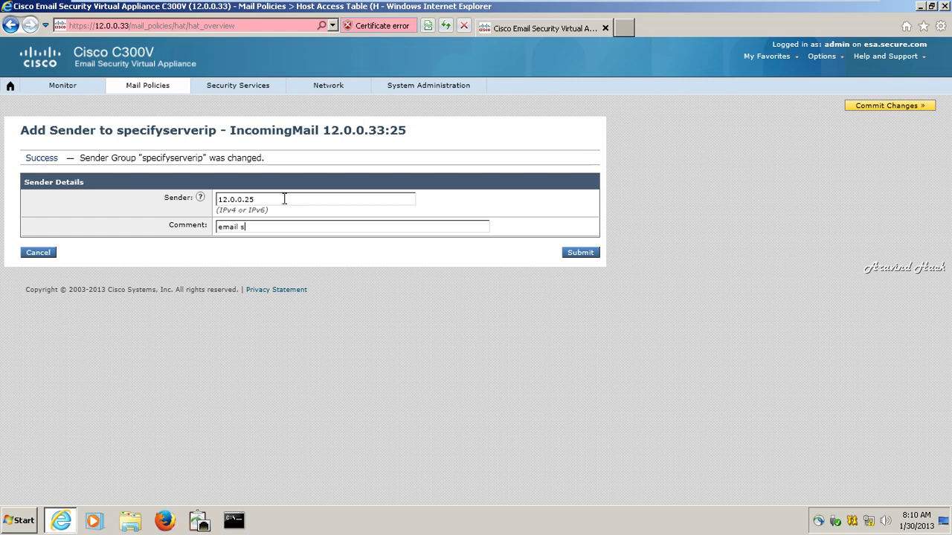
{"action": "type", "text": "erver ip address"}
{"action": "left_click", "coordinate": [889, 109]}
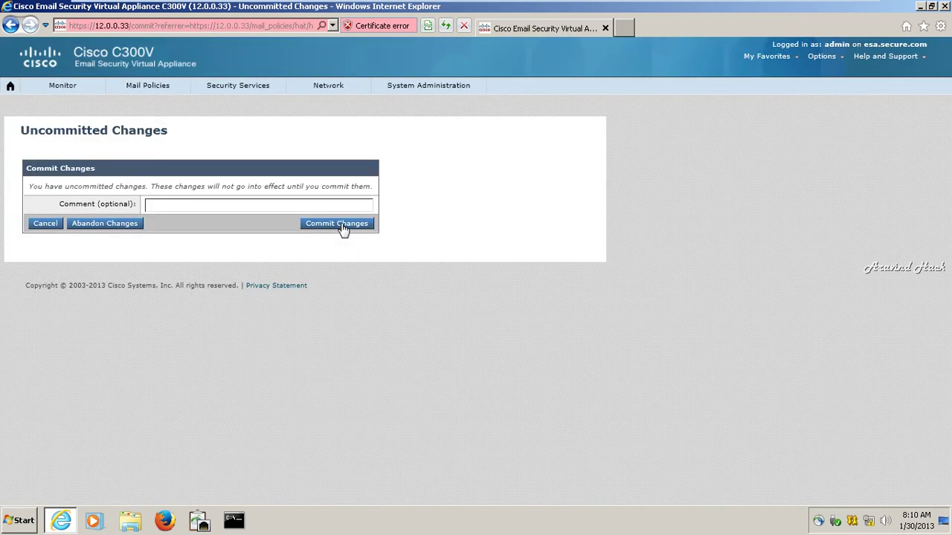
{"action": "left_click", "coordinate": [336, 223]}
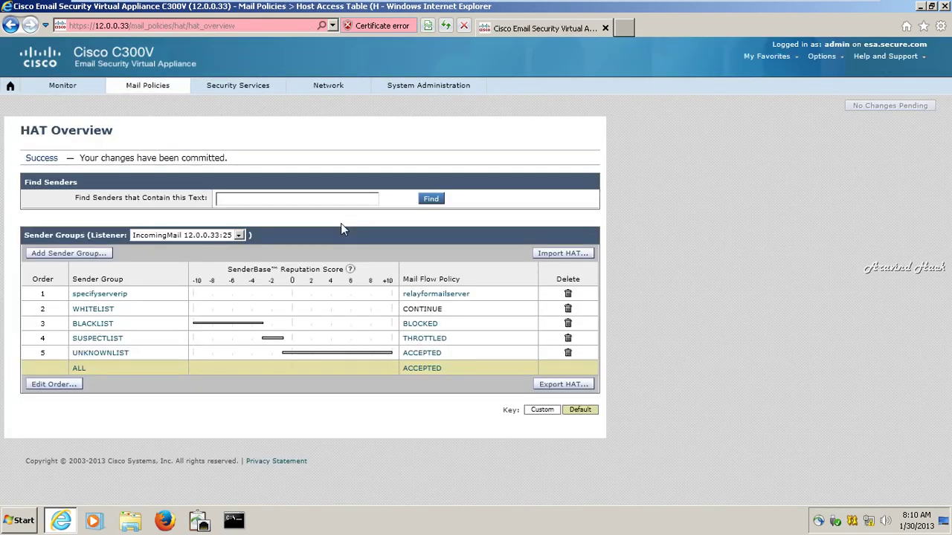
View the Monitor > Overview report and scroll down through it.
{"action": "left_click", "coordinate": [38, 89]}
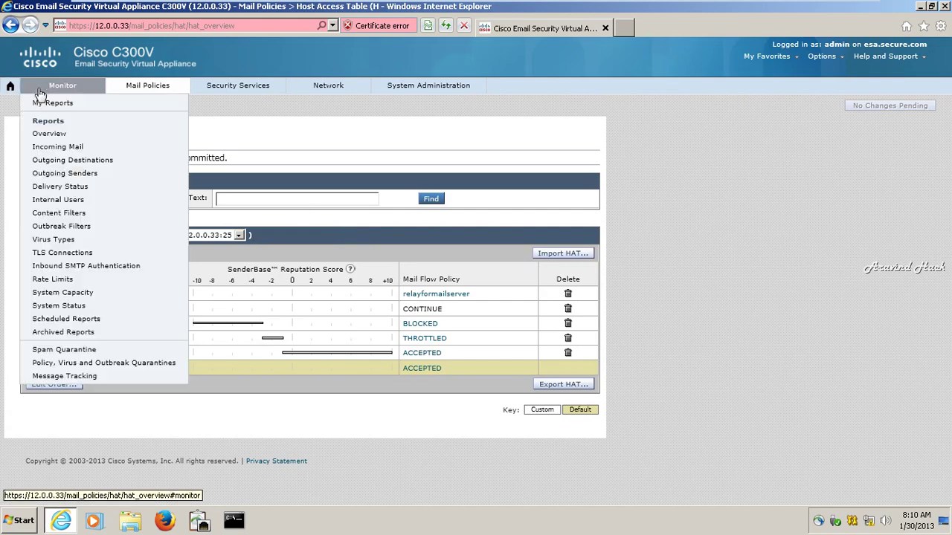
{"action": "left_click", "coordinate": [67, 136]}
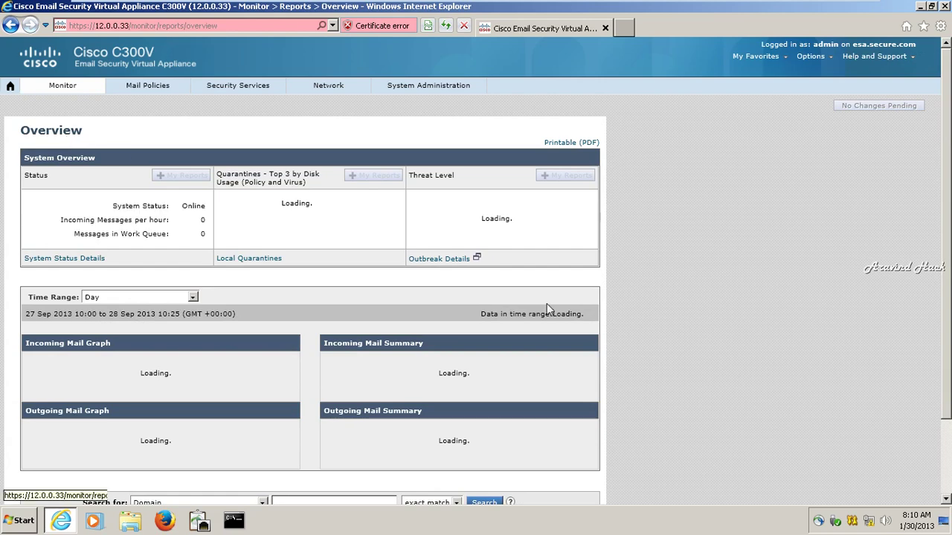
{"action": "scroll", "coordinate": [944, 370], "scroll_direction": "down", "scroll_amount": 5}
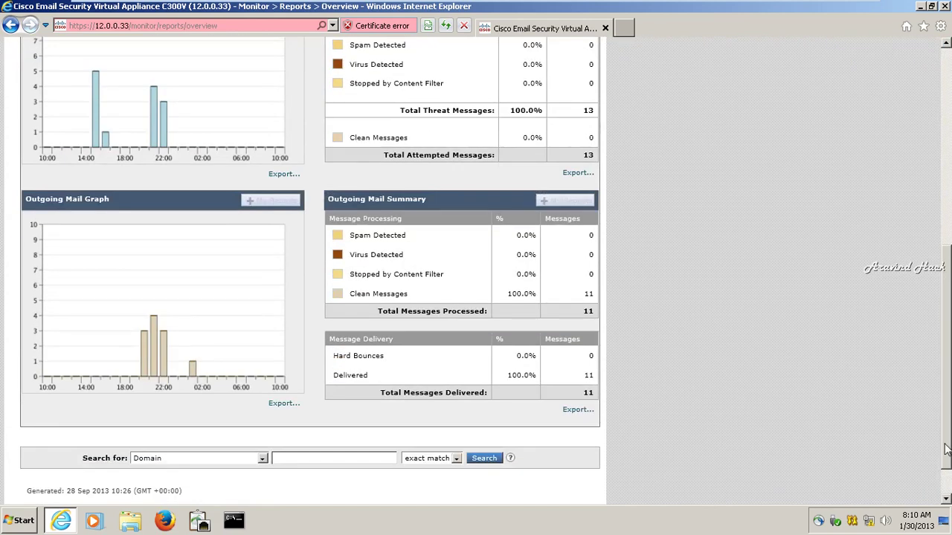
Minimize the appliance's virtual machine and bring up the screen recorder's tray controls.
{"action": "mouse_move", "coordinate": [788, 6]}
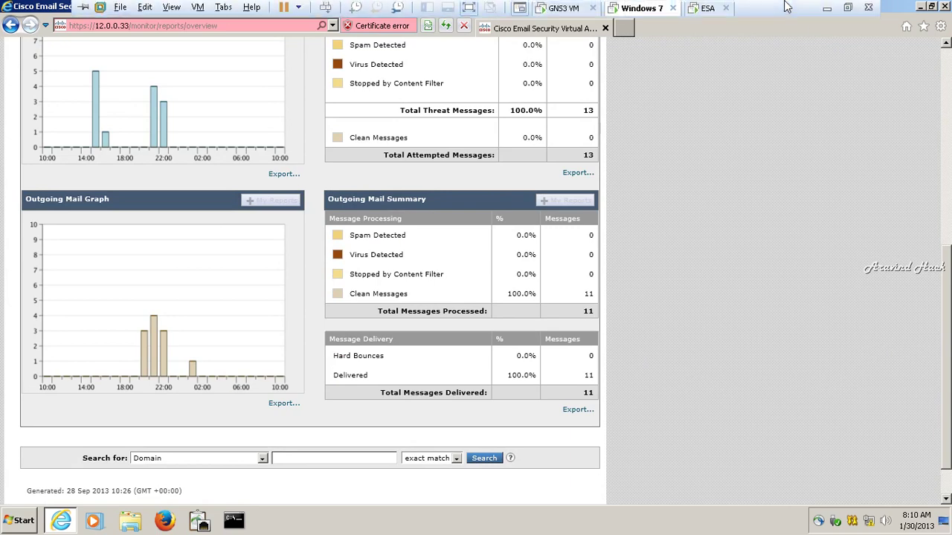
{"action": "left_click", "coordinate": [826, 8]}
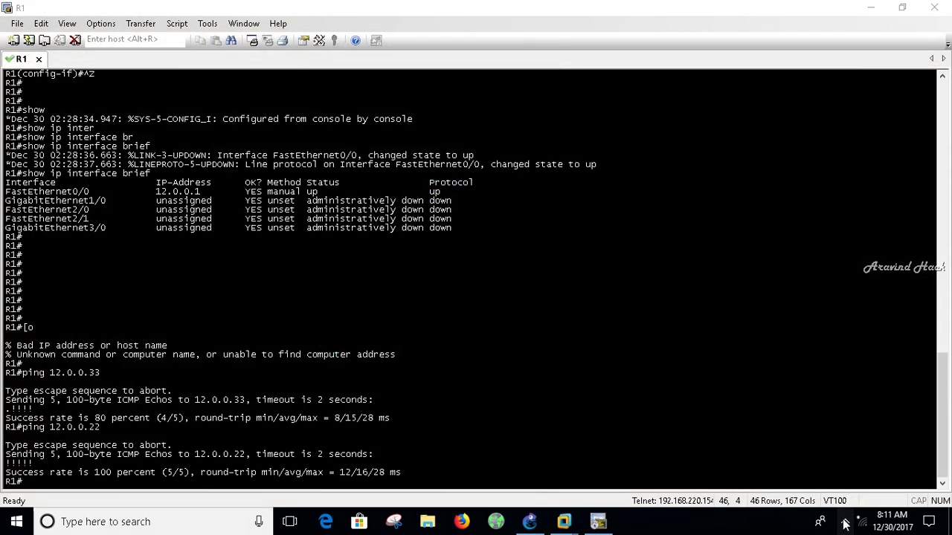
{"action": "left_click", "coordinate": [846, 523]}
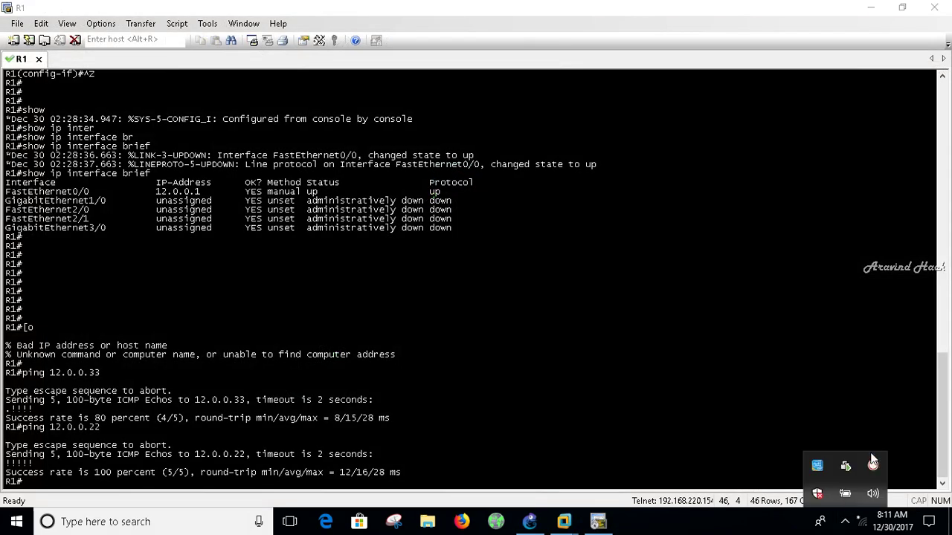
{"action": "left_click", "coordinate": [873, 462]}
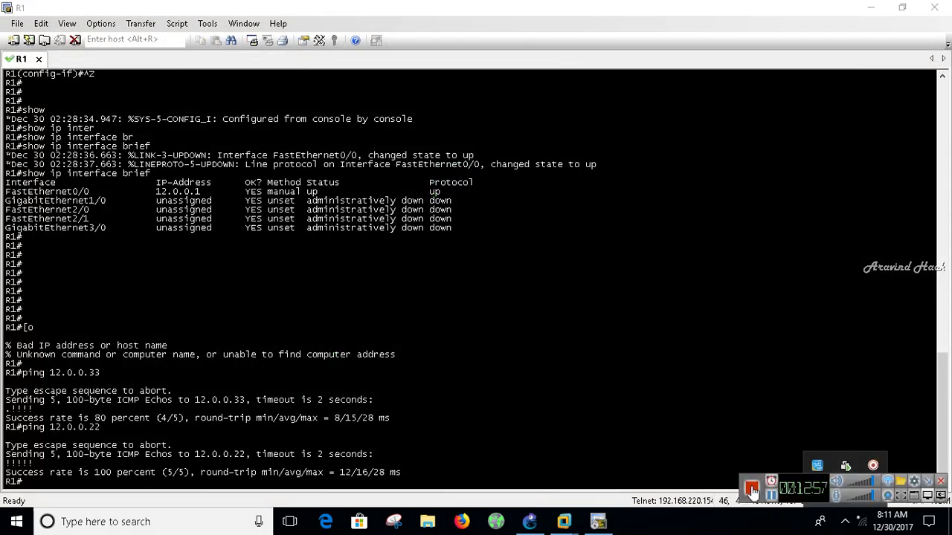